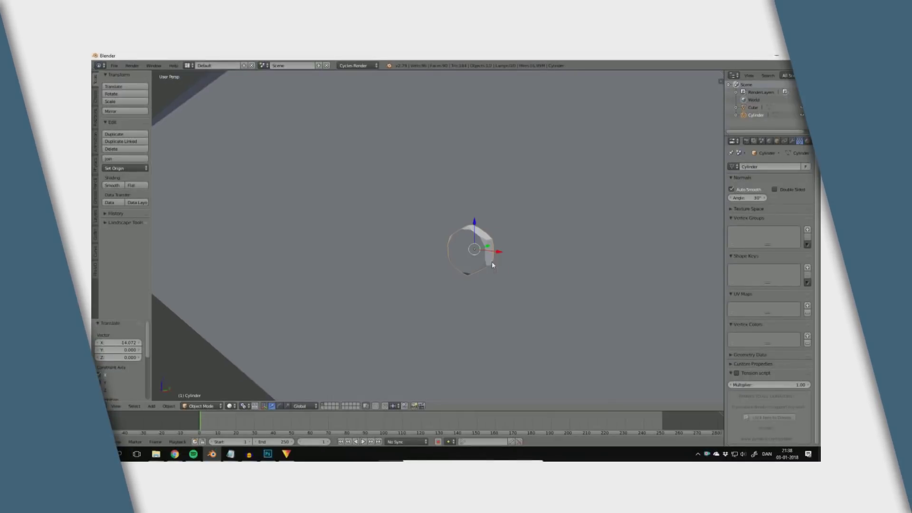
Step: Duplicate the bolt cylinder twice, spacing the copies out in a row along the X axis
key(shift+d)
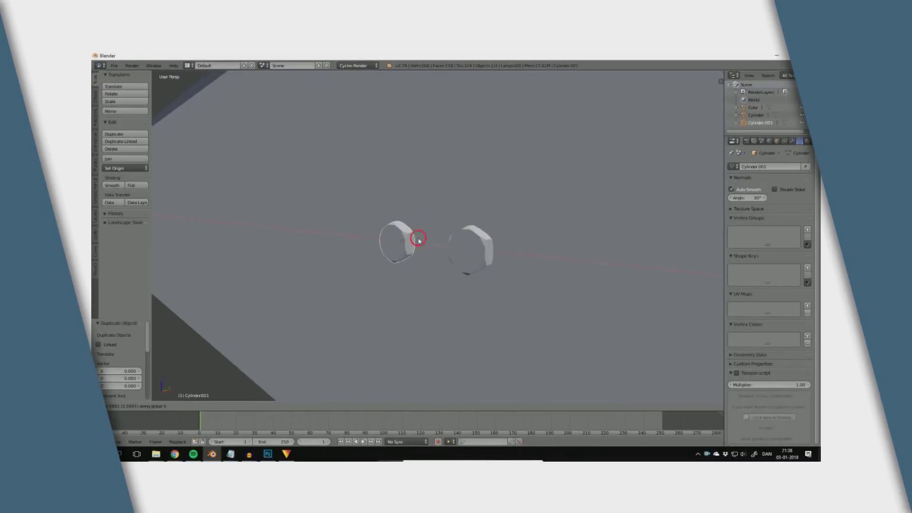
click(447, 259)
key(shift+d)
click(361, 252)
shift+middle_drag(361, 252, 493, 271)
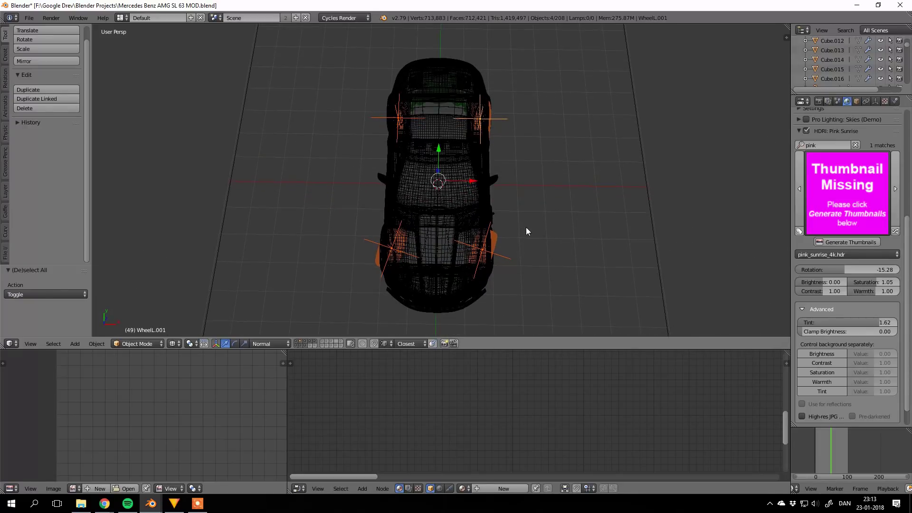
Step: Switch the car to solid shading and try scaling its four wheels along the global X axis
key(z)
key(s)
key(x)
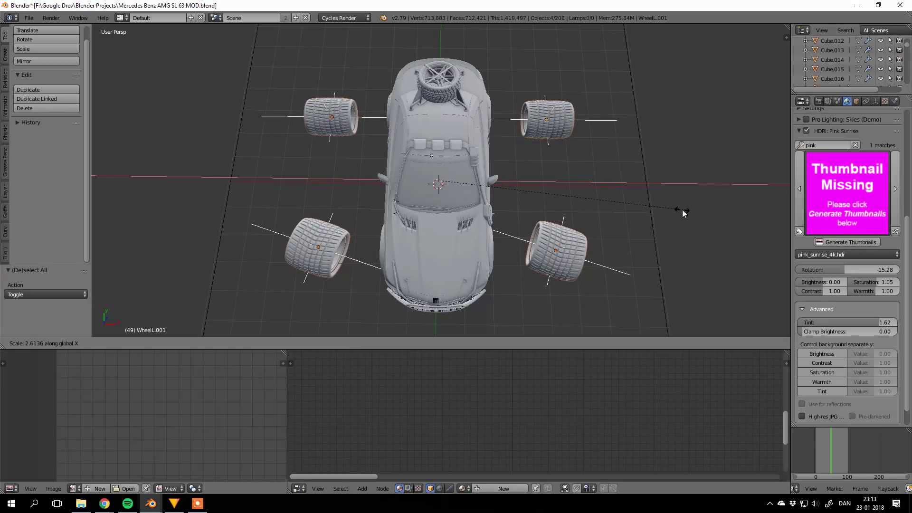
key(Escape)
Step: Try spreading the four wheels apart along global X without deforming them, and try rotating them about Z
middle_drag(556, 217, 251, 322)
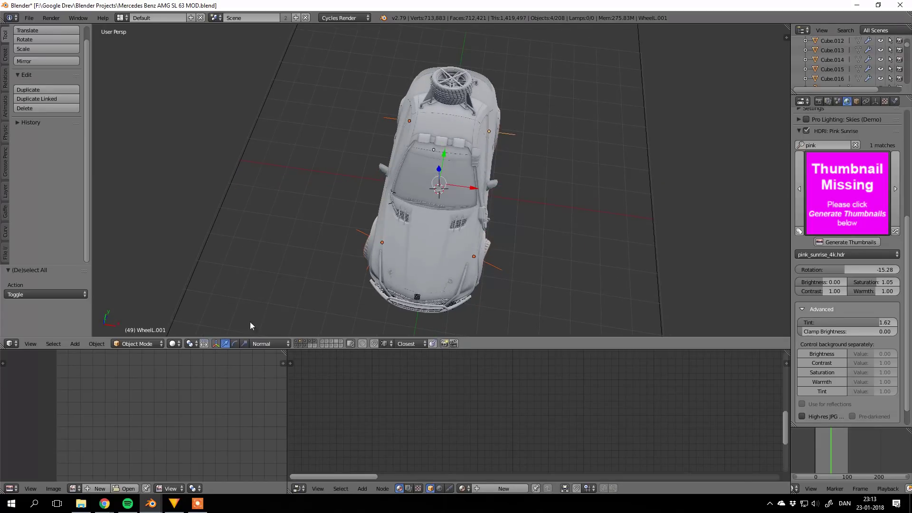
middle_drag(576, 218, 495, 223)
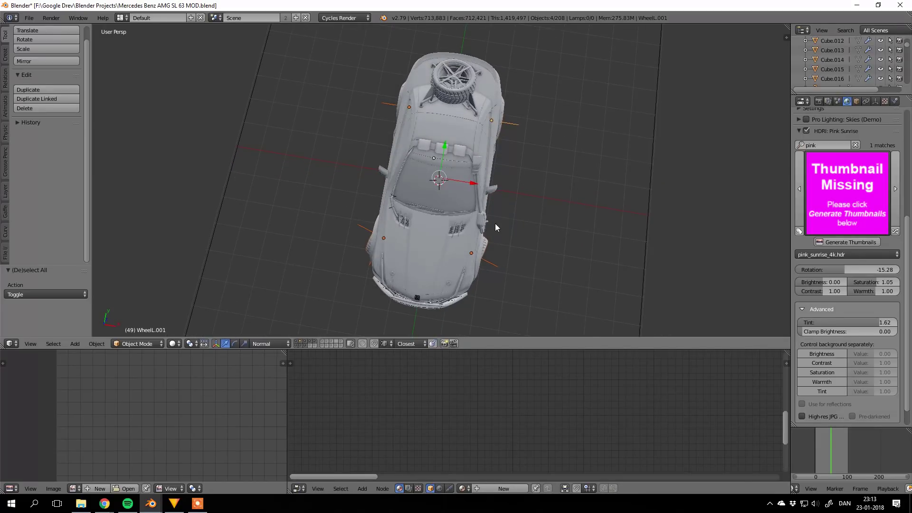
key(s)
key(x)
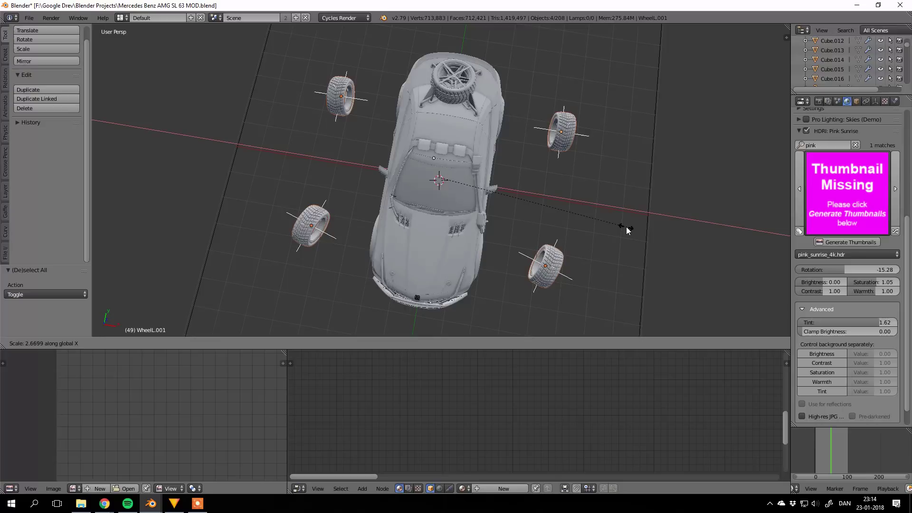
key(Escape)
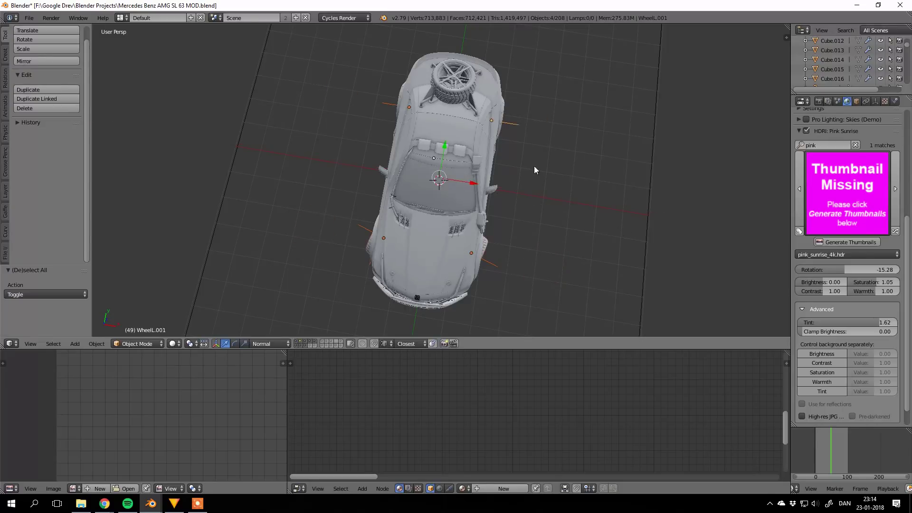
key(r)
key(z)
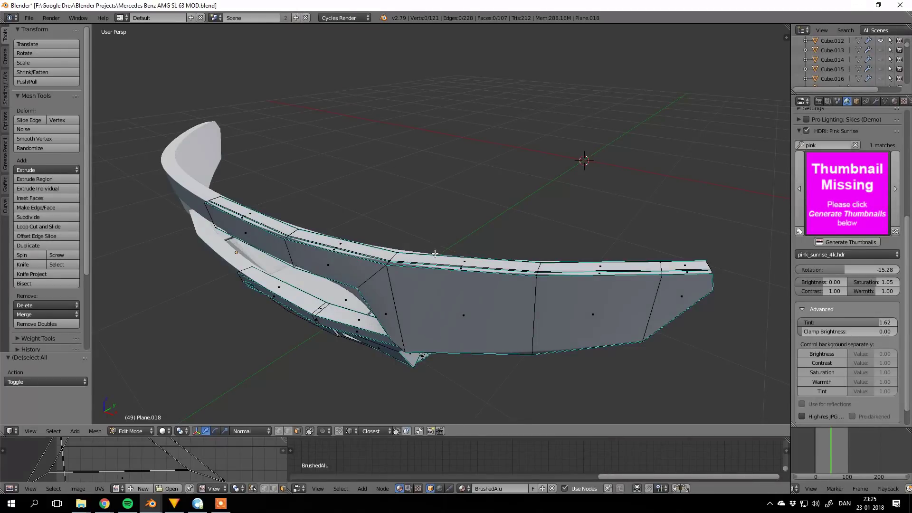
Step: Select four adjoining faces one by one along the upper rim of the curved bumper part
middle_drag(435, 254, 431, 268)
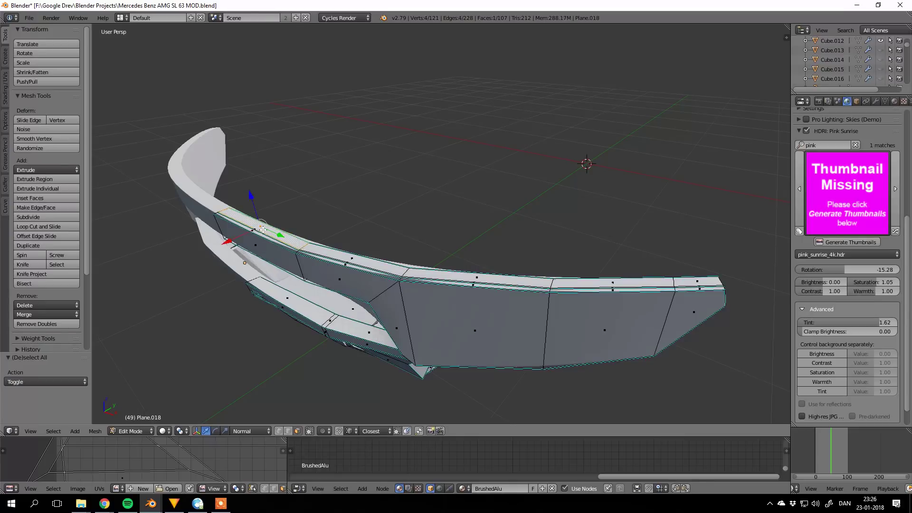
shift+right_click(356, 260)
shift+right_click(475, 278)
shift+right_click(602, 280)
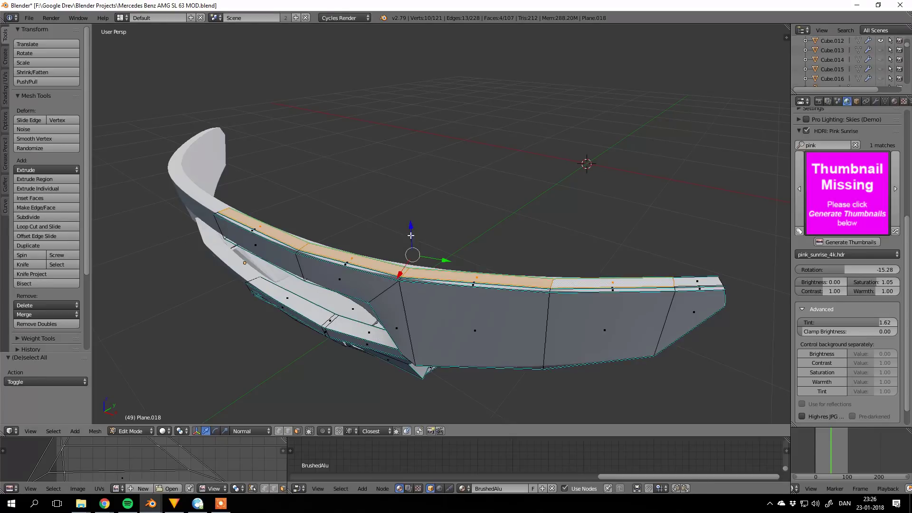
click(285, 234)
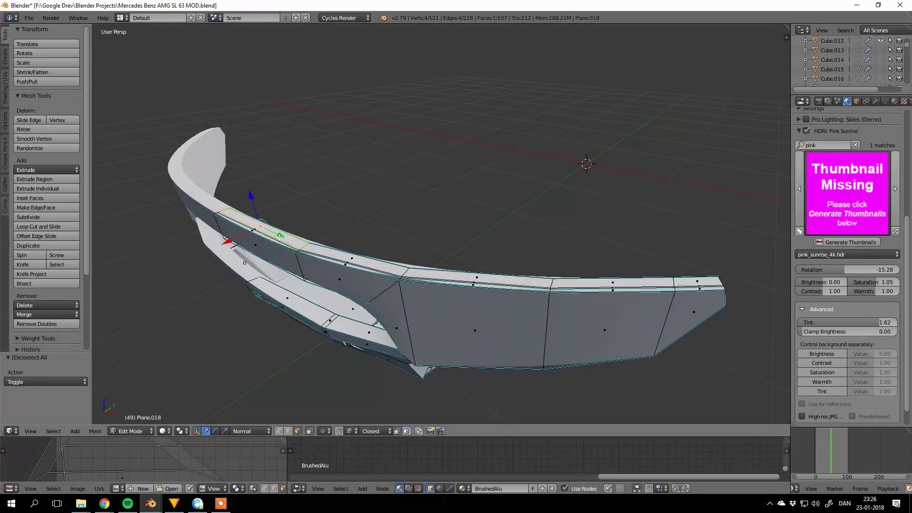
shift+click(350, 258)
shift+click(477, 280)
shift+click(595, 285)
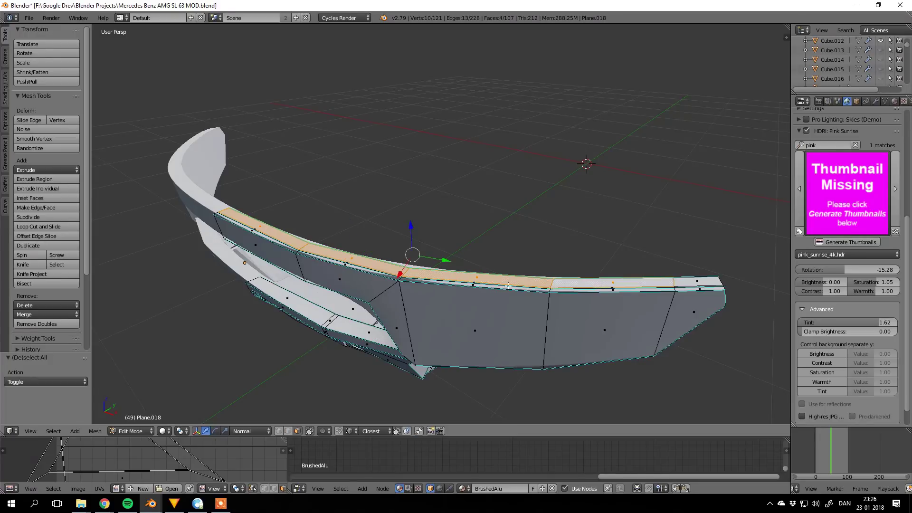
Step: Select all linked flat faces starting from one face on the bumper's upper rim, with sharpness set to 4.79°
click(356, 260)
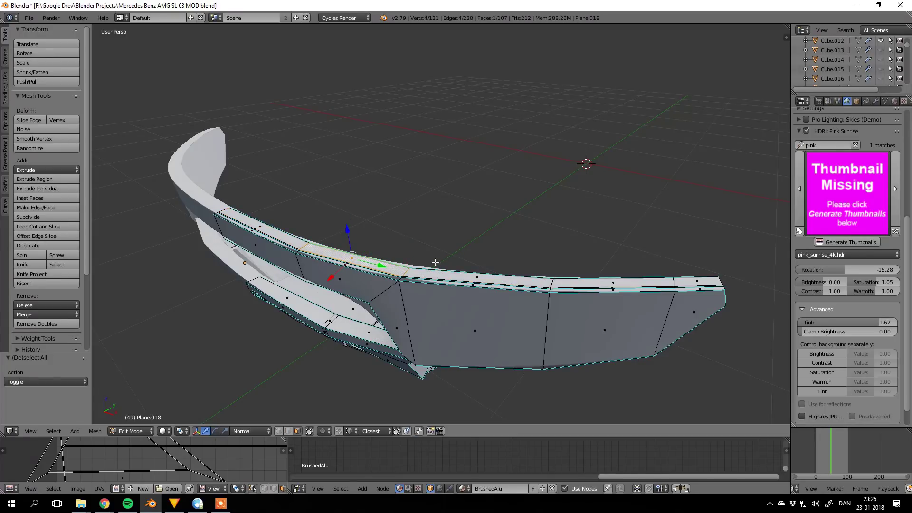
key(ctrl+shift+alt+f)
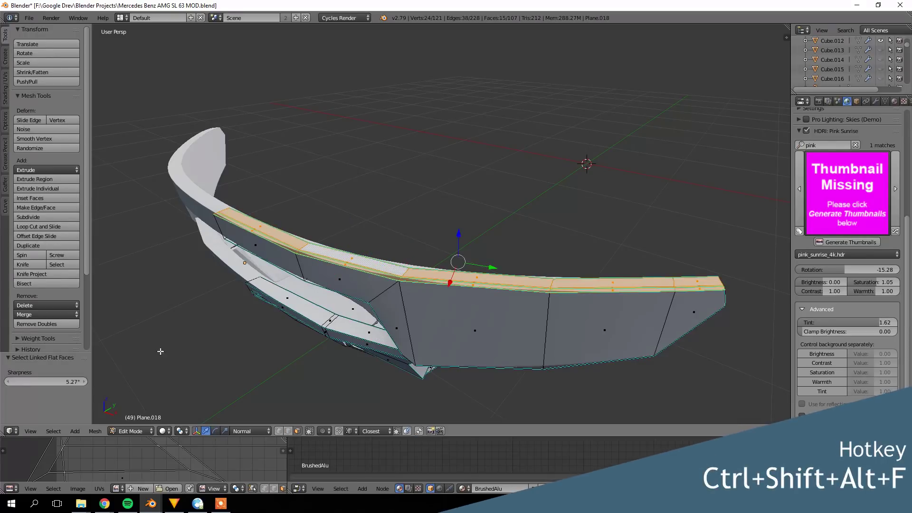
mouse_move(57, 382)
mouse_down()
mouse_move(45, 383)
mouse_move(55, 382)
mouse_up()
middle_drag(569, 335, 468, 321)
shift+middle_drag(333, 230, 412, 287)
scroll(422, 266, up, 5)
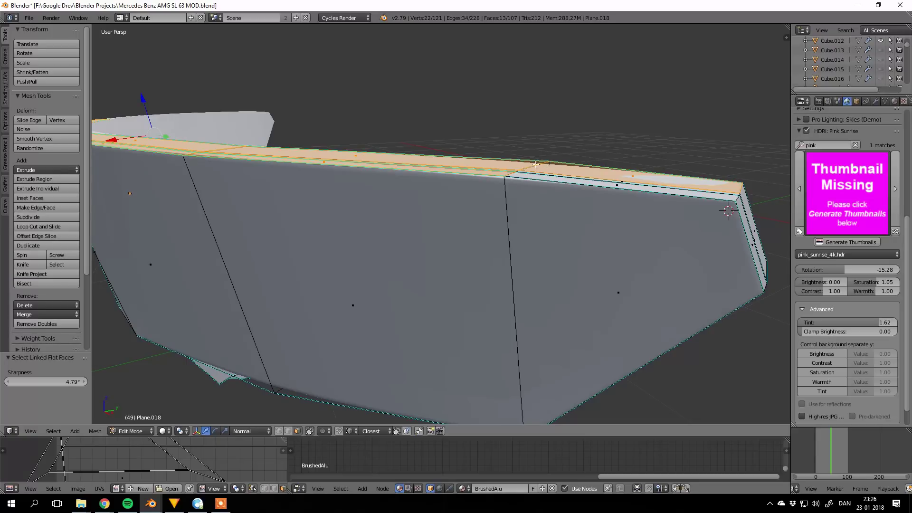
middle_drag(472, 166, 321, 195)
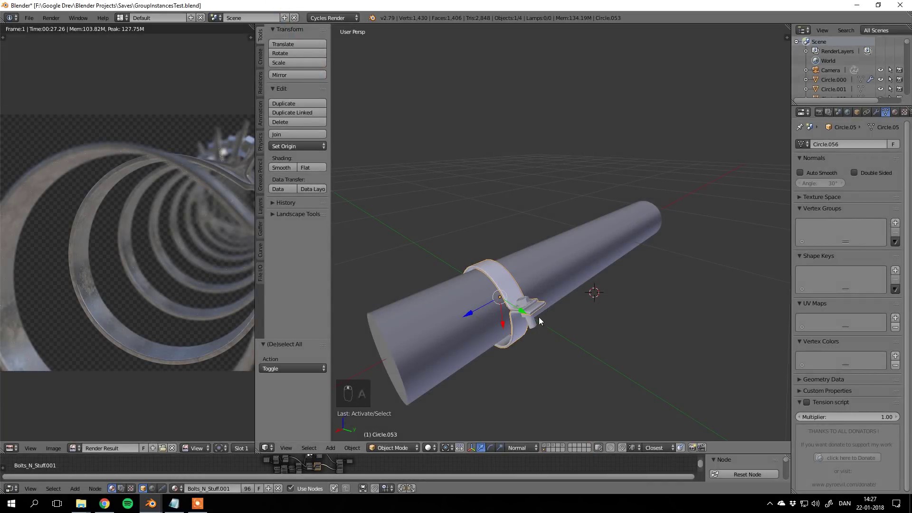
Step: Make a regular duplicate of the clamp band on the pipe and delete it
key(z)
key(z)
key(shift+d)
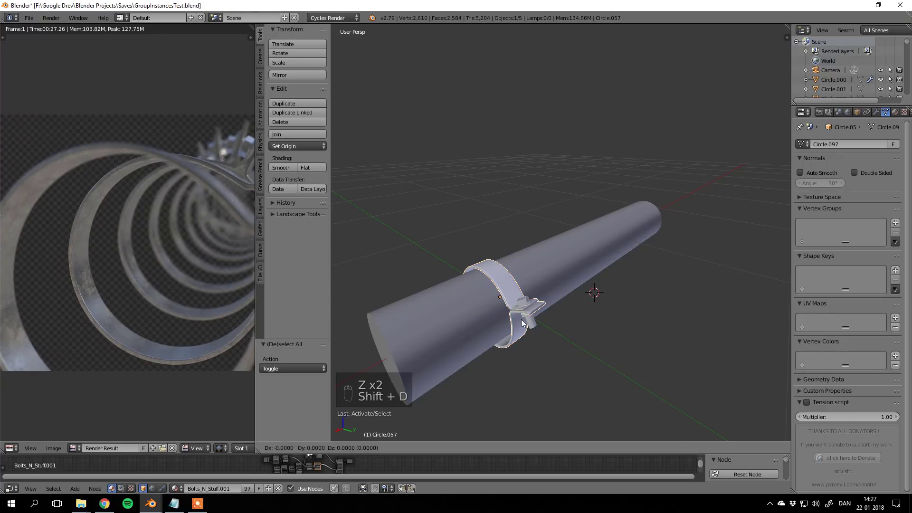
click(536, 297)
key(x)
click(527, 290)
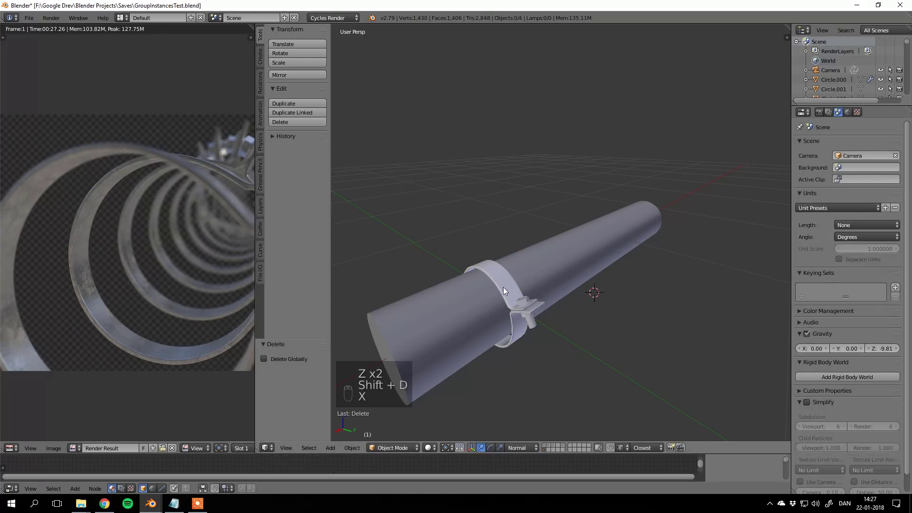
Step: Make a linked duplicate of the clamp band about 0.16 units along the pipe, and delete it
right_click(504, 291)
key(alt+d)
middle_click(582, 311)
click(598, 297)
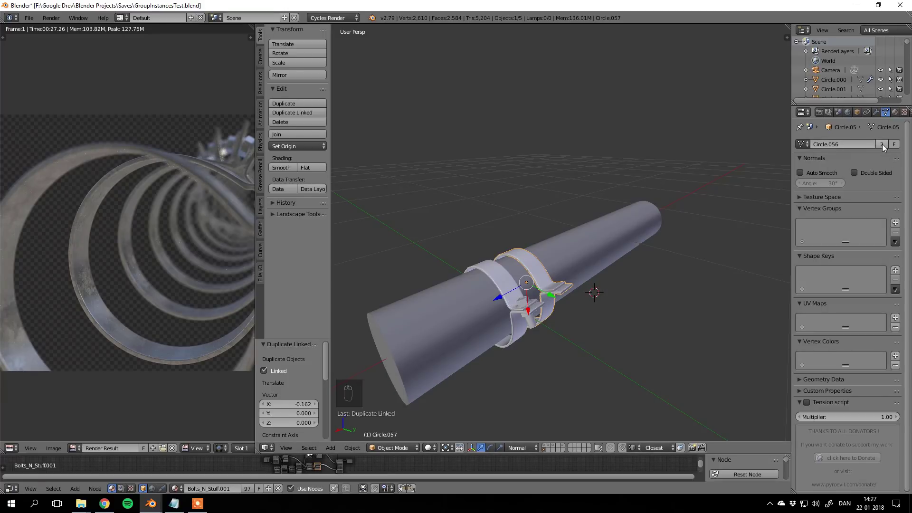
middle_drag(548, 304, 634, 301)
key(x)
click(538, 326)
Step: Select the clamp band together with its bolt parts and group them under the name ClickME!!!
right_click(522, 304)
key(z)
key(b)
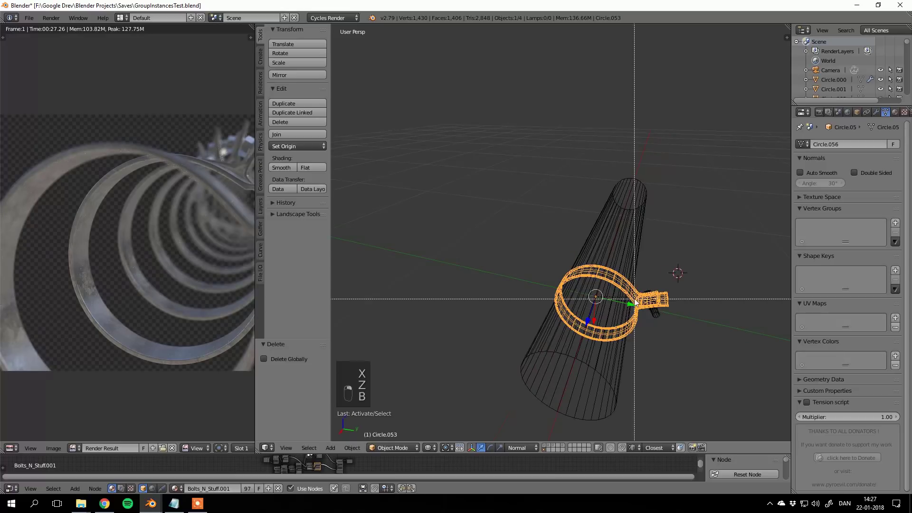
drag(635, 301, 655, 307)
key(z)
middle_drag(623, 314, 554, 317)
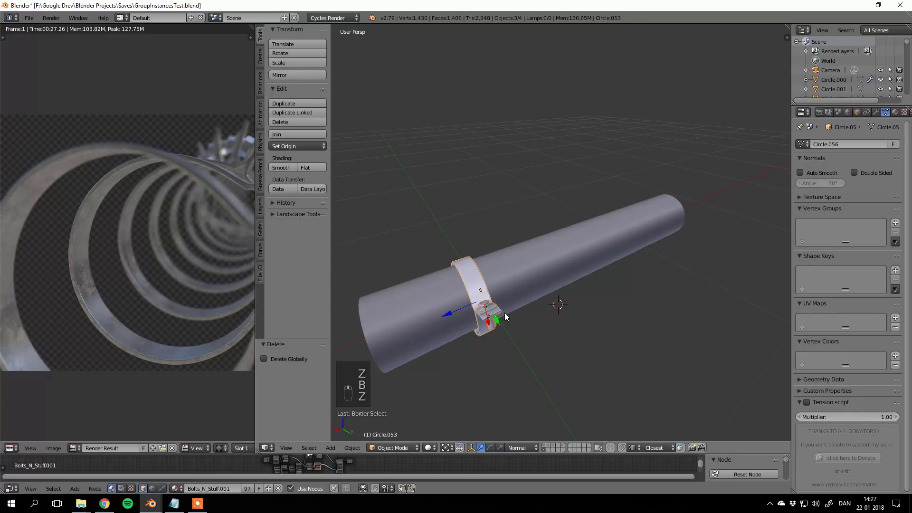
key(ctrl+g)
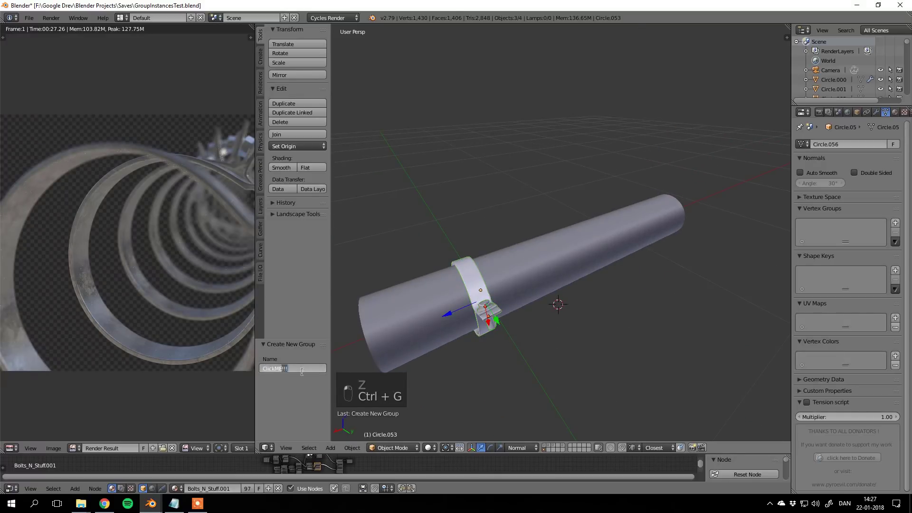
middle_drag(503, 351, 506, 342)
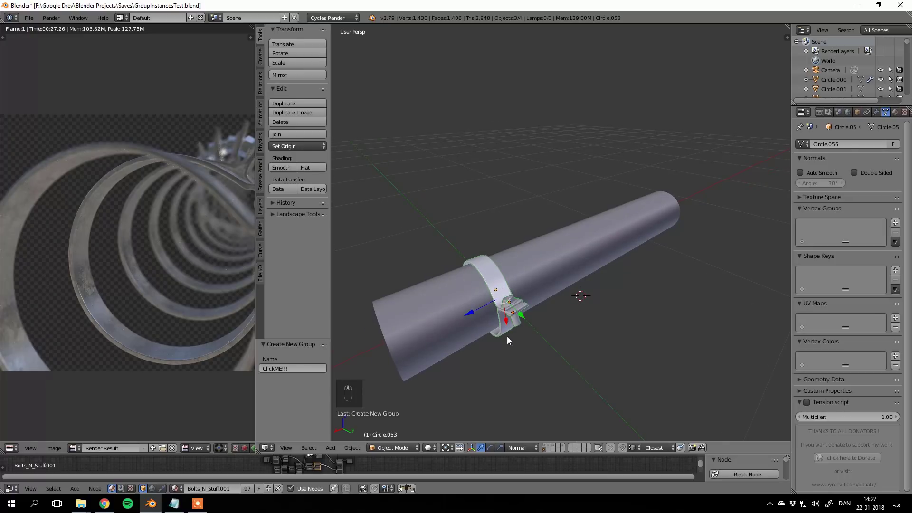
Step: Add an instance of the group ClickME!!!.002 and move it about -0.35 along Y onto the pipe
key(shift+a)
text(cli)
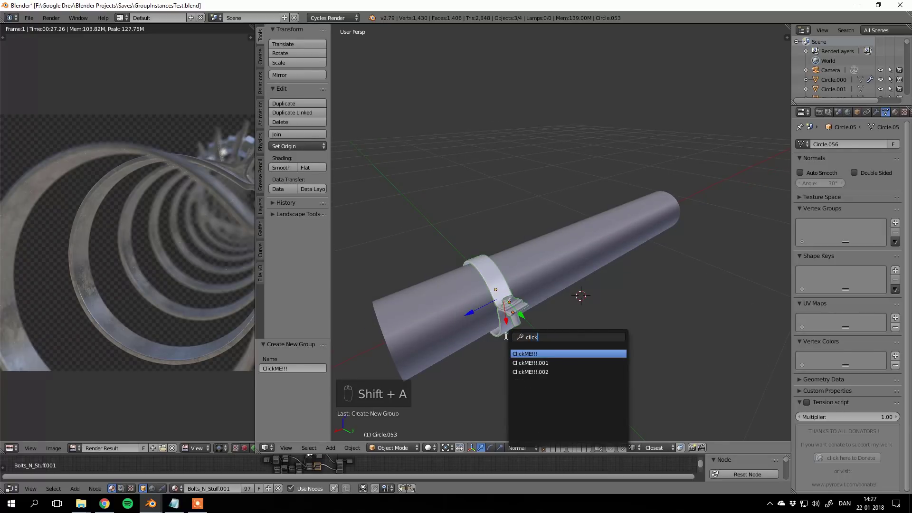
text(ck)
key(Down)
key(Down)
key(Return)
middle_drag(508, 338, 608, 325)
key(g)
key(y)
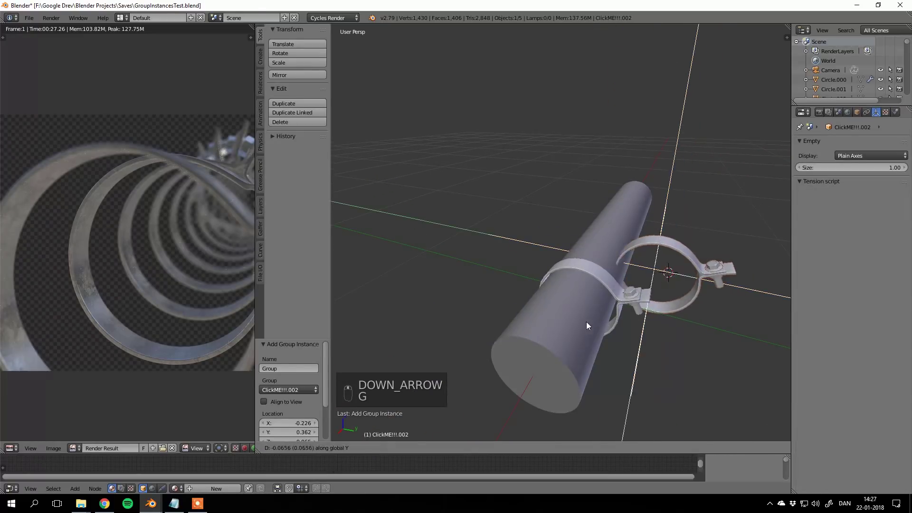
click(549, 319)
Step: Duplicate the clamp group instance twice along X on the pipe, placing the second copy about 0.225 further along
middle_drag(548, 318, 523, 306)
key(shift+d)
key(x)
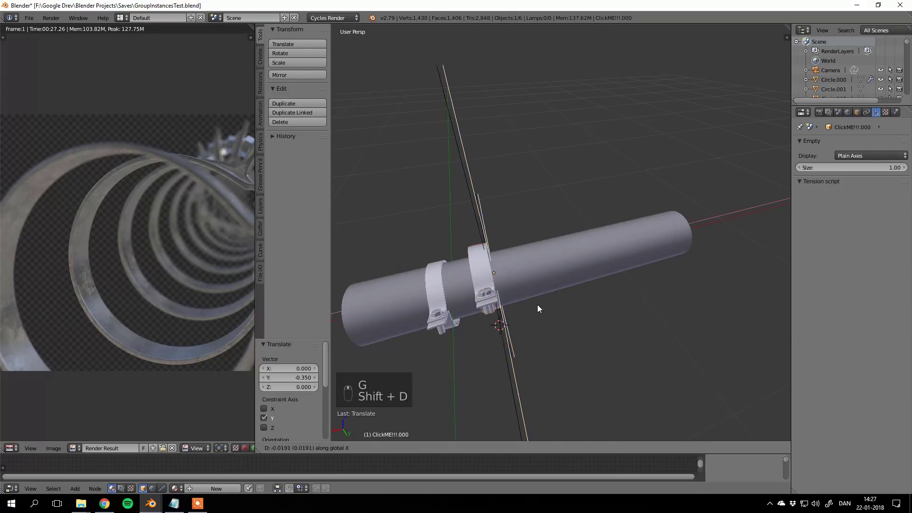
click(574, 295)
middle_drag(573, 296, 529, 284)
key(shift+d)
key(x)
click(568, 279)
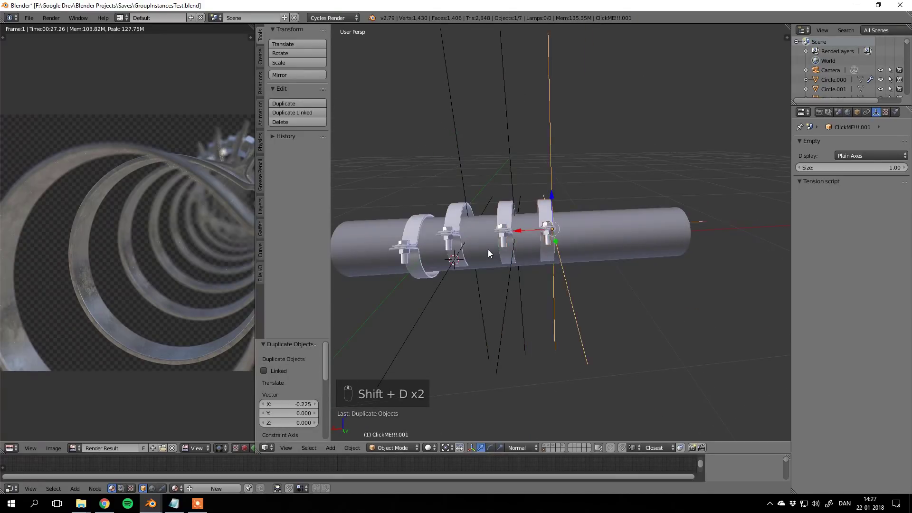
Step: Adjust the selection of clamp instances on the pipe and move them along the Z axis
shift+right_click(538, 228)
shift+middle_drag(488, 249, 599, 335)
shift+right_click(505, 265)
key(g)
key(z)
click(532, 312)
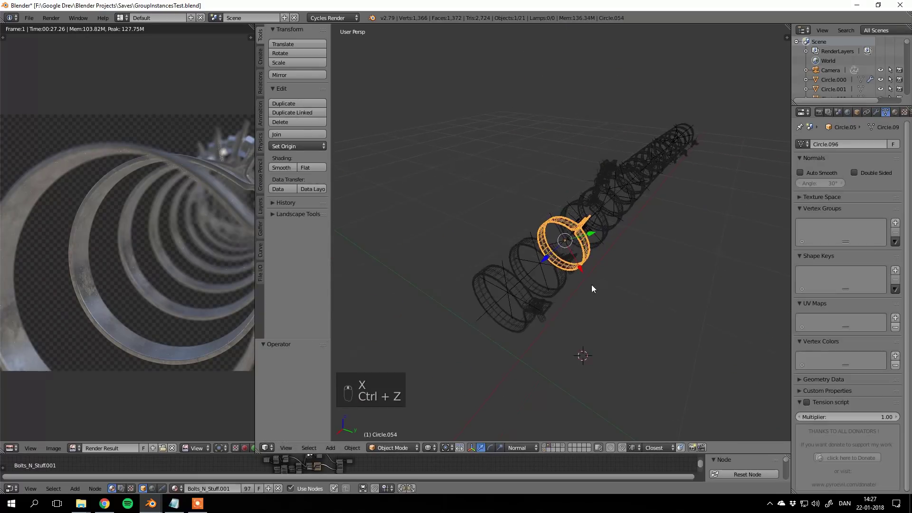
Step: Deselect everything, show the row of hose clamps in solid shading and select one instance in the far section
key(a)
key(z)
middle_drag(606, 248, 586, 226)
right_click(654, 174)
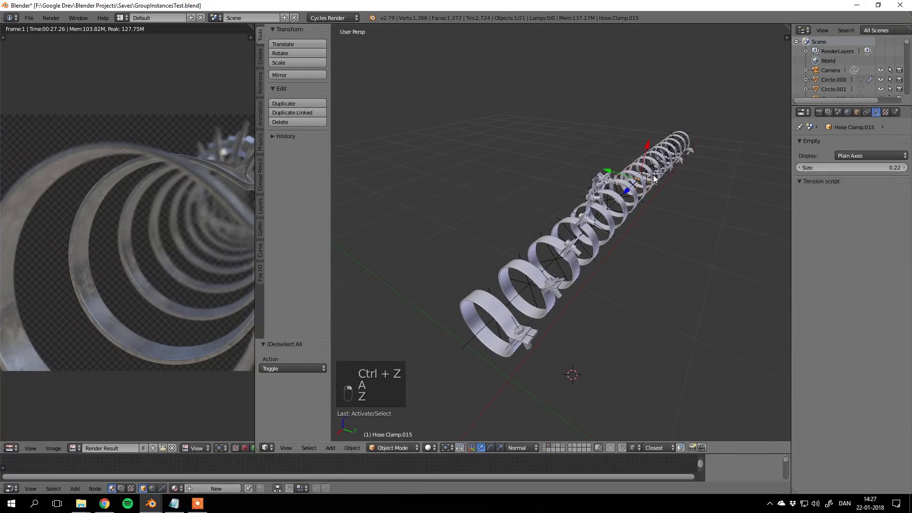
Step: Show the layer with the clamps made of separate linked objects and select one clamp band
click(549, 444)
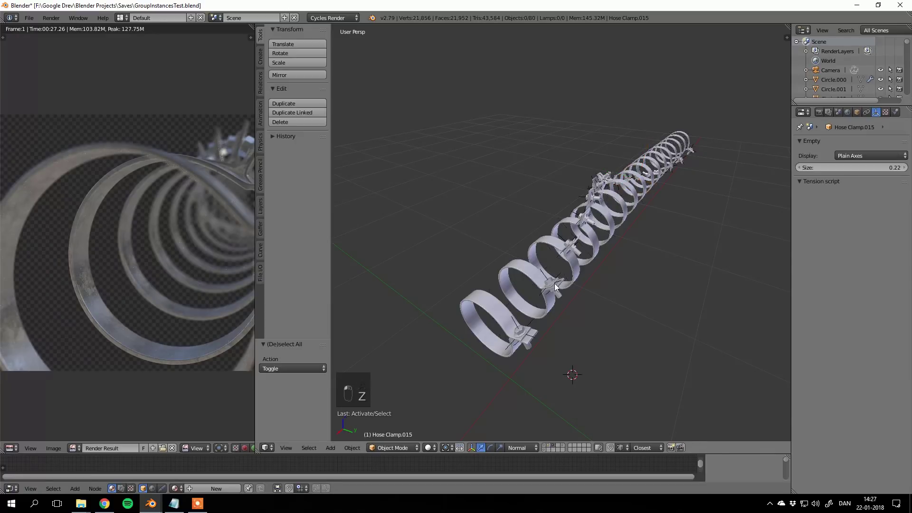
right_click(553, 300)
key(z)
key(z)
scroll(577, 292, up, 3)
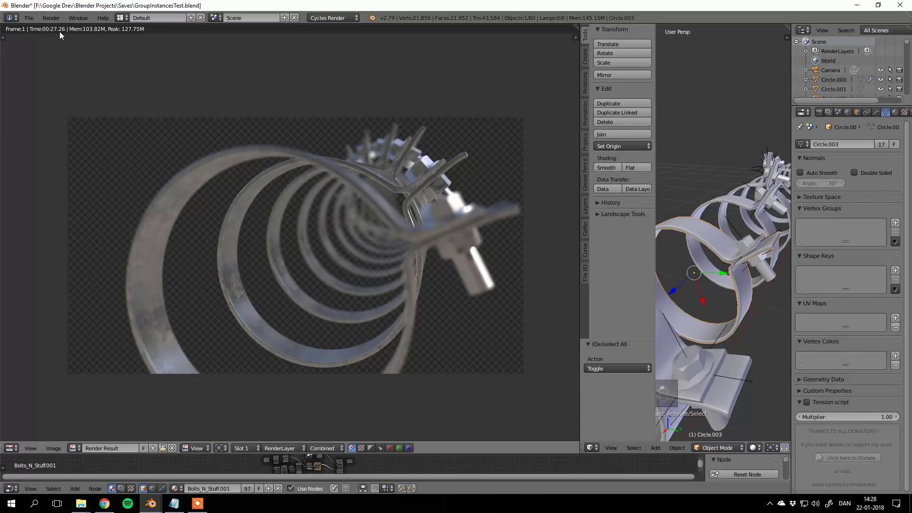
Step: Compare the render time and memory use of render slots 1 and 2, and check the clamp row in wireframe
key(j)
key(j)
key(j)
key(j)
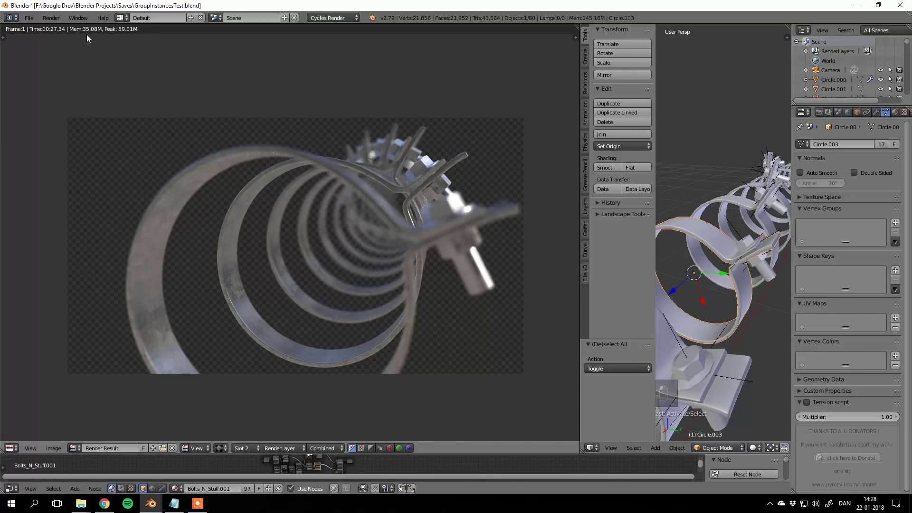
key(j)
middle_drag(336, 230, 332, 219)
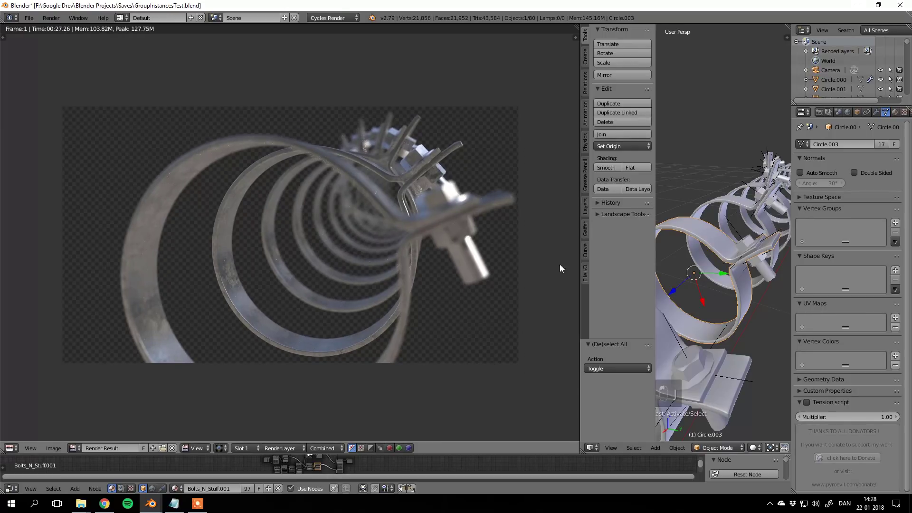
scroll(723, 271, down, 5)
key(z)
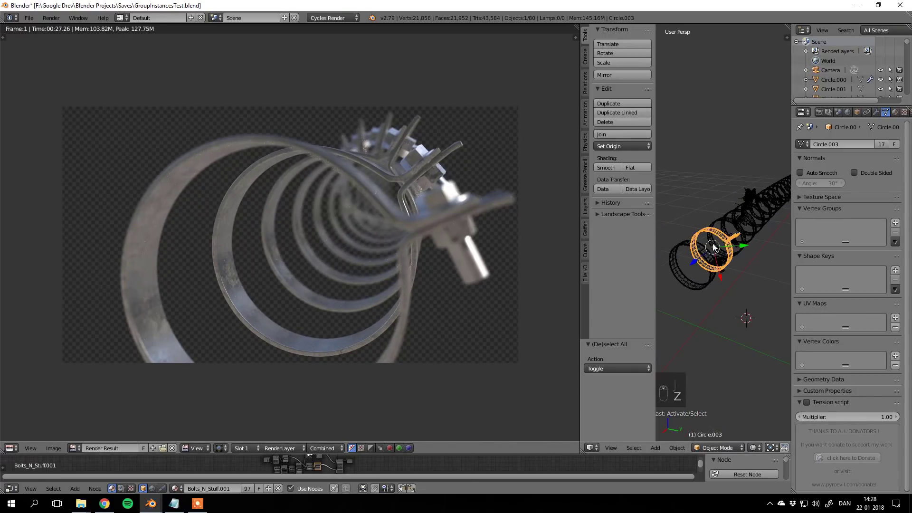
key(z)
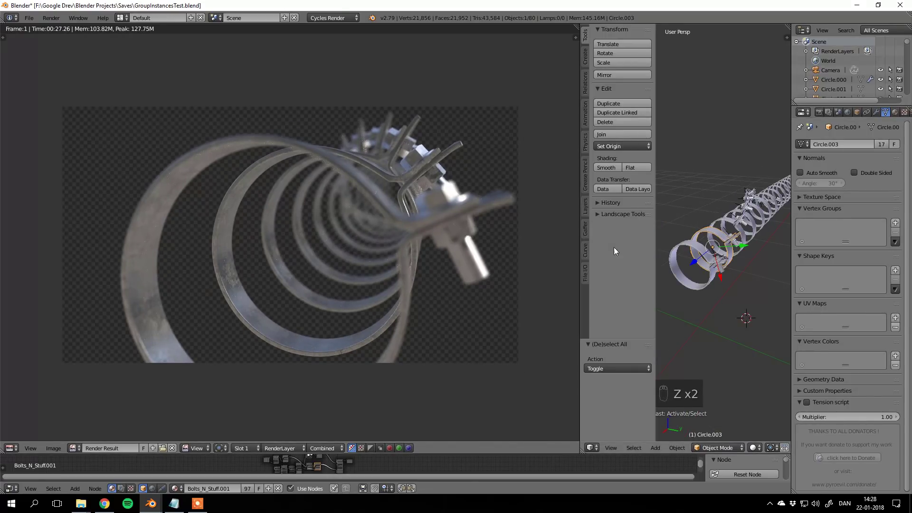
Step: Duplicate the bolt instance to above the bumper plate's largest hole and move it about 0.013 along its normal Z
middle_drag(158, 110, 164, 113)
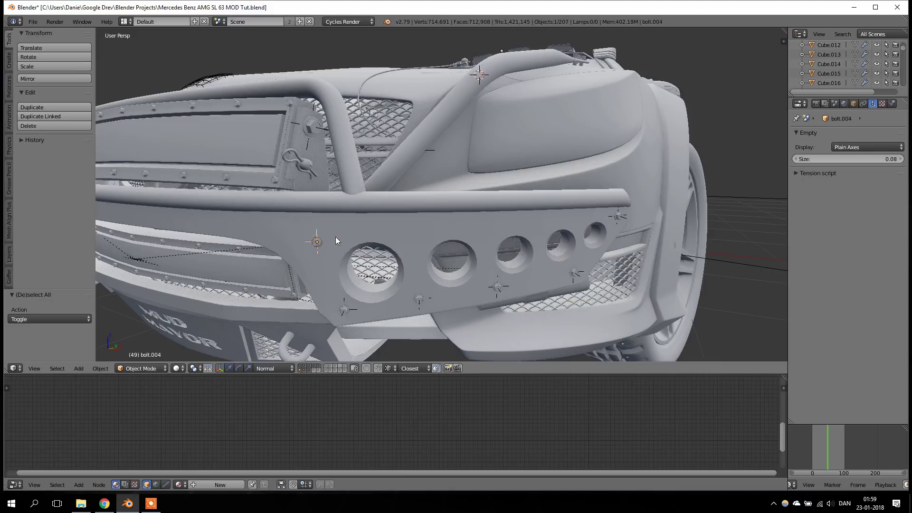
key(g)
click(412, 229)
middle_drag(412, 229, 476, 224)
scroll(476, 229, up, 3)
key(g)
key(z)
key(z)
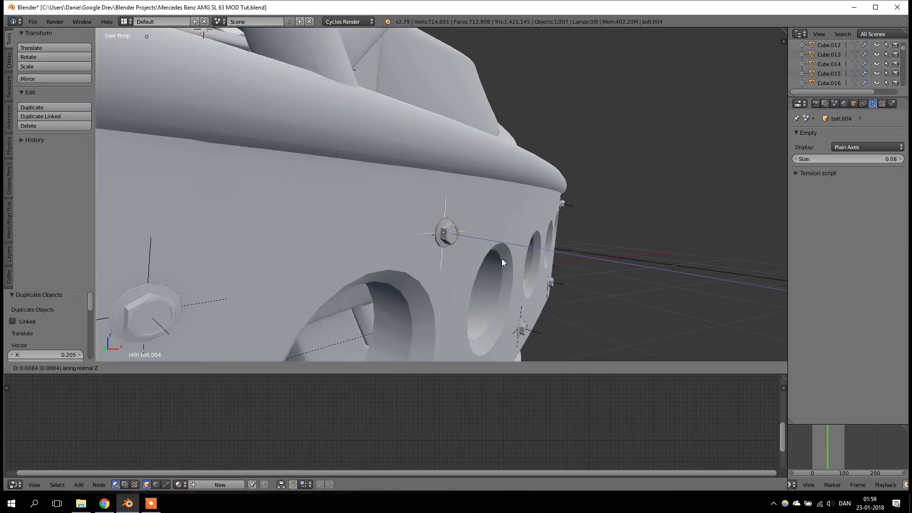
click(492, 256)
middle_drag(492, 255, 347, 300)
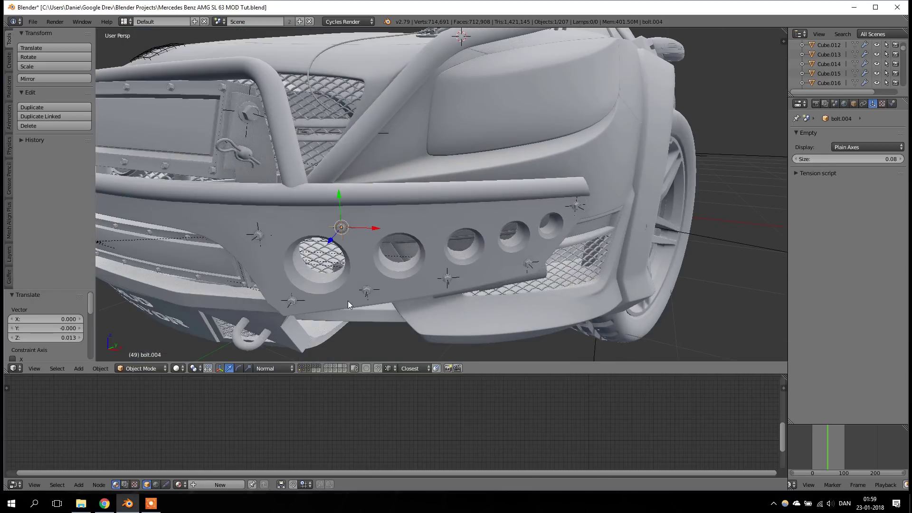
Step: Turn on snapping with the Face snap element and enable aligning rotation with the snapping target
scroll(348, 301, up, 2)
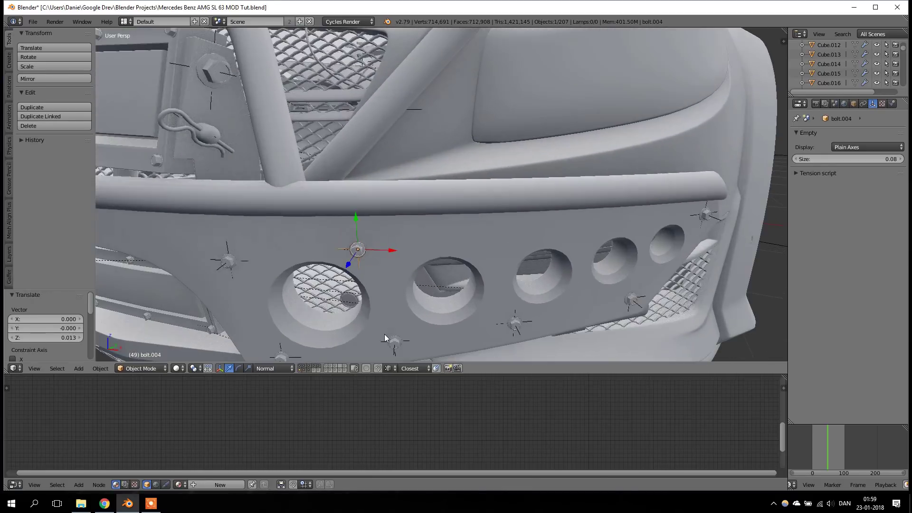
click(378, 368)
click(387, 368)
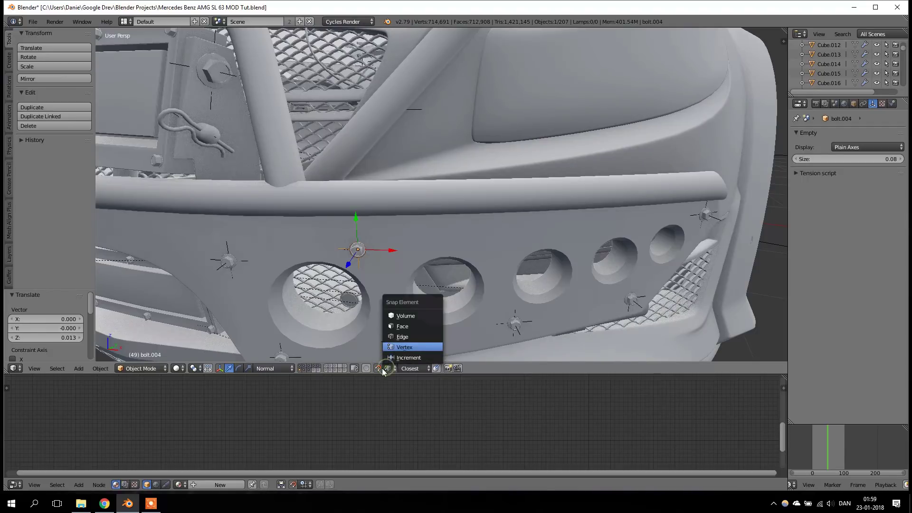
click(387, 369)
click(387, 369)
click(405, 327)
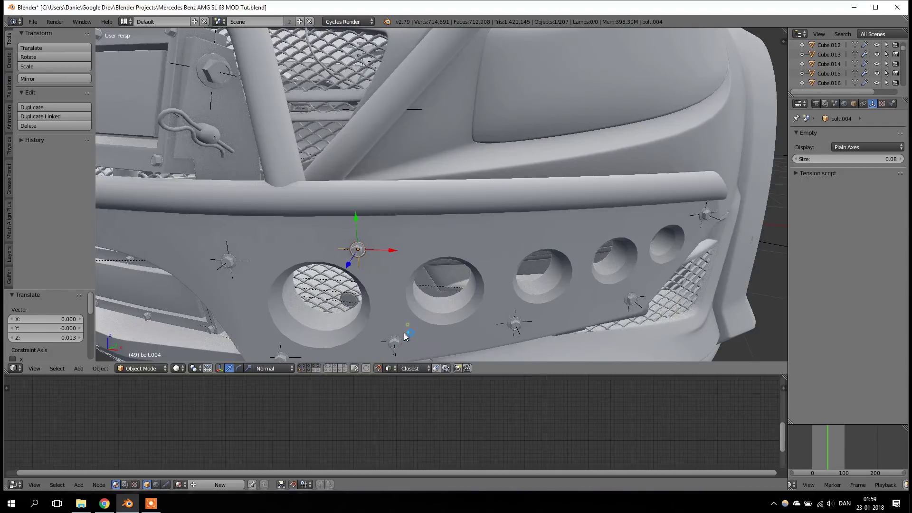
click(437, 368)
Step: Snap the bolt onto the plate's surface, and place a duplicate farther along the upper edge, between the second and third holes
middle_drag(395, 263, 360, 224)
key(g)
click(471, 271)
key(shift+d)
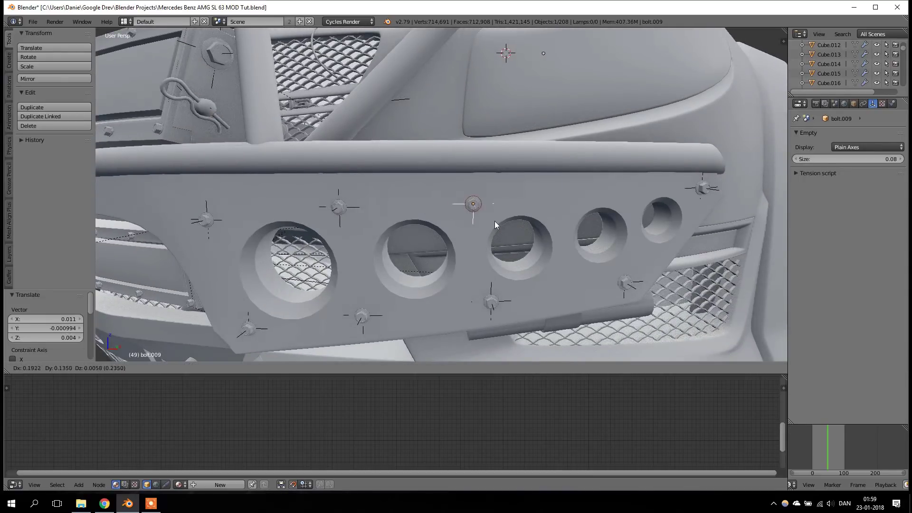
click(495, 221)
middle_drag(495, 221, 499, 239)
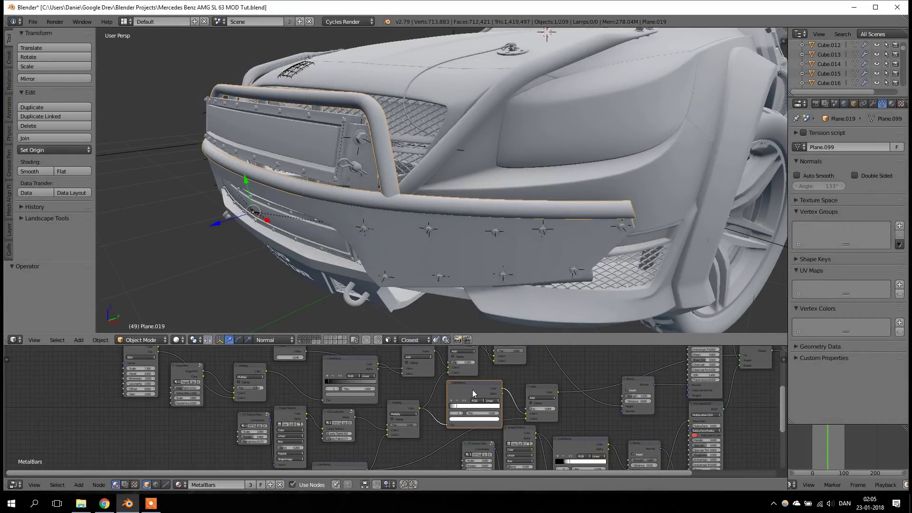
Step: Duplicate the ColorRamp node in the MetalBars material and insert the copy into the link between Multiply and the original ColorRamp
scroll(459, 412, down, 3)
scroll(459, 411, up, 5)
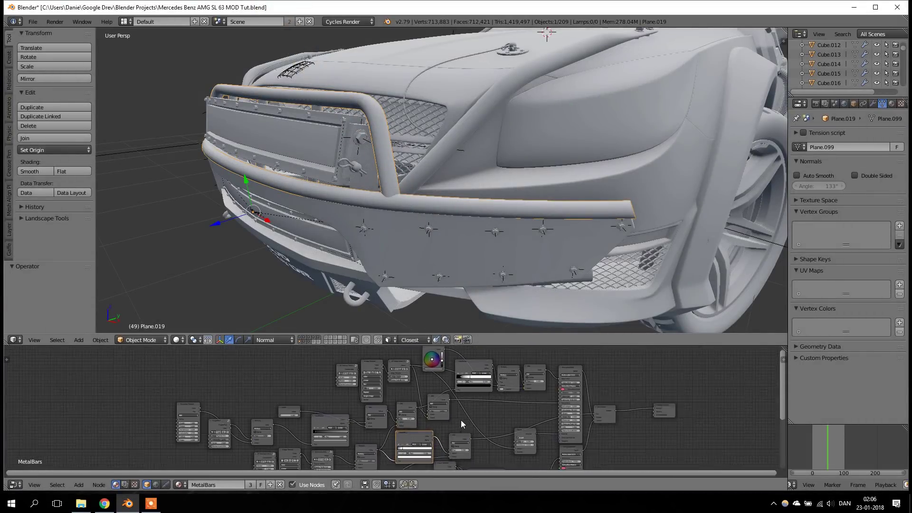
scroll(444, 407, up, 2)
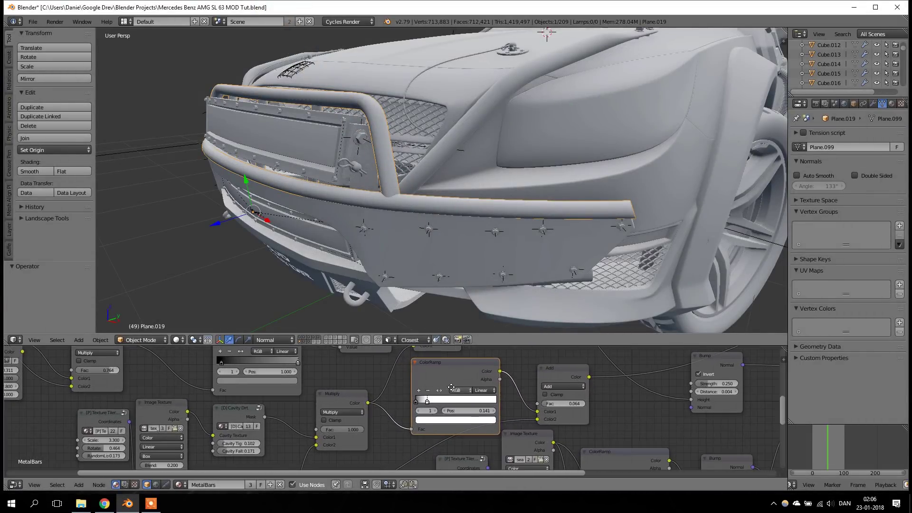
scroll(444, 402, down, 2)
middle_drag(451, 379, 466, 379)
key(shift+d)
click(437, 411)
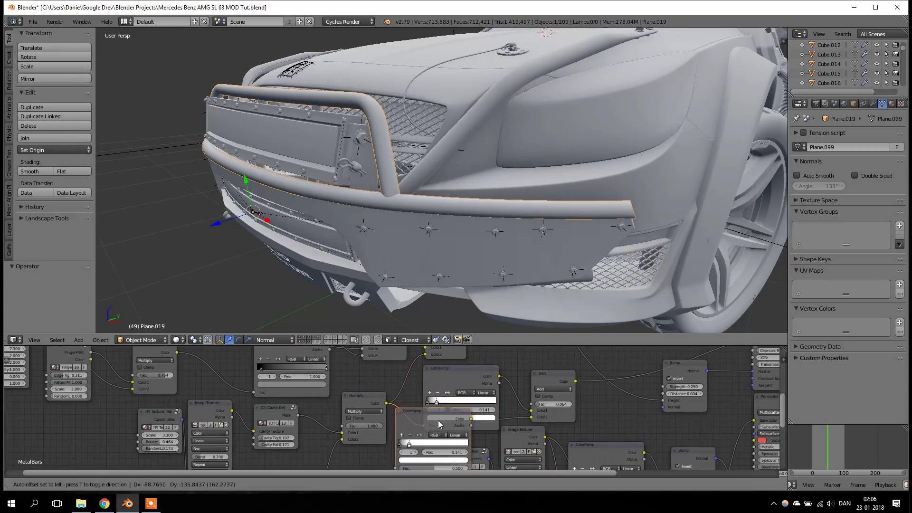
scroll(306, 433, down, 2)
scroll(380, 404, up, 2)
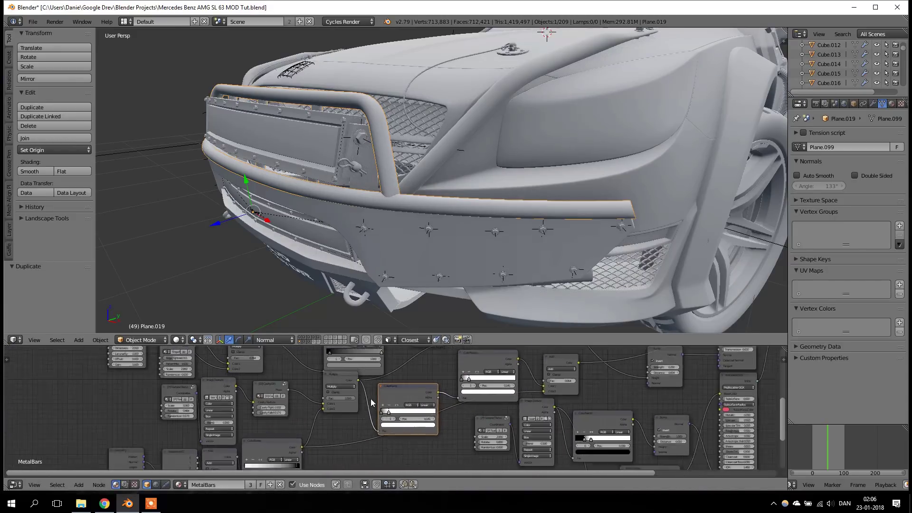
shift+scroll(408, 399, up, 2)
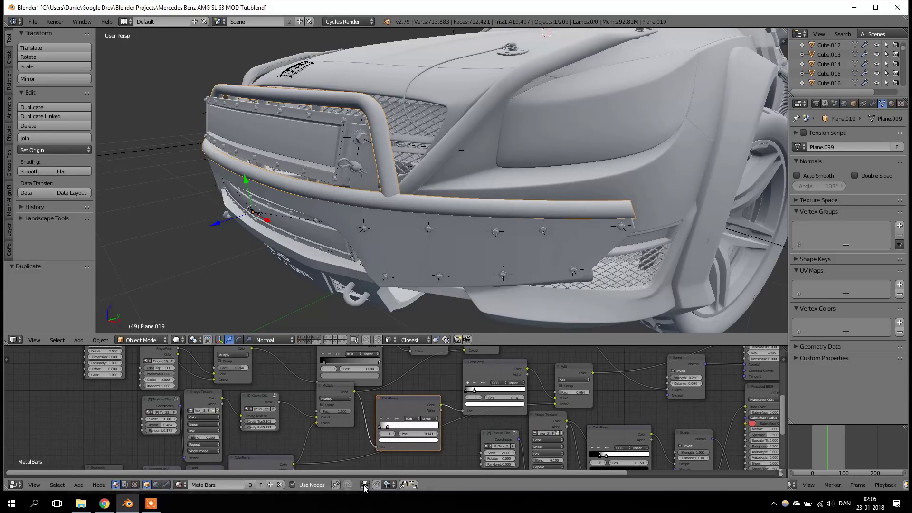
Step: Duplicate the inserted ColorRamp node while keeping its input link, and place the copy just below it
middle_drag(401, 422, 382, 439)
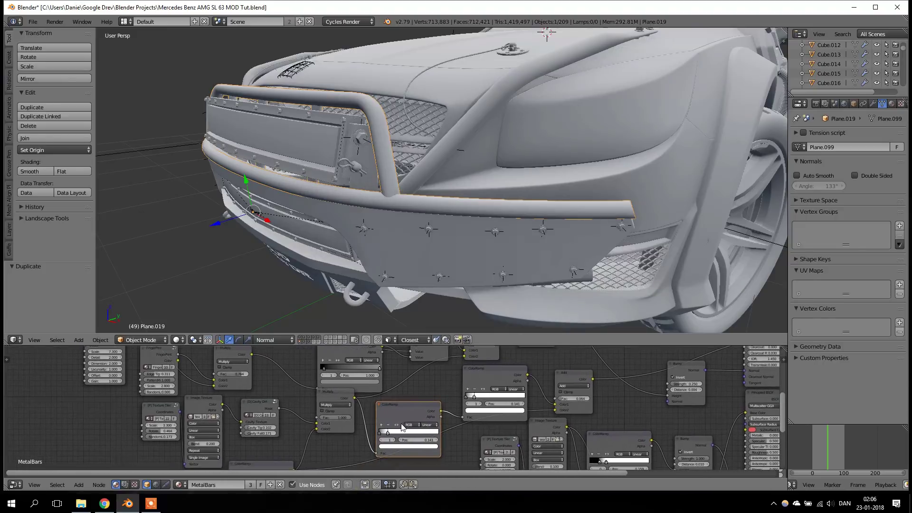
middle_drag(401, 424, 407, 401)
key(ctrl+shift+d)
click(414, 416)
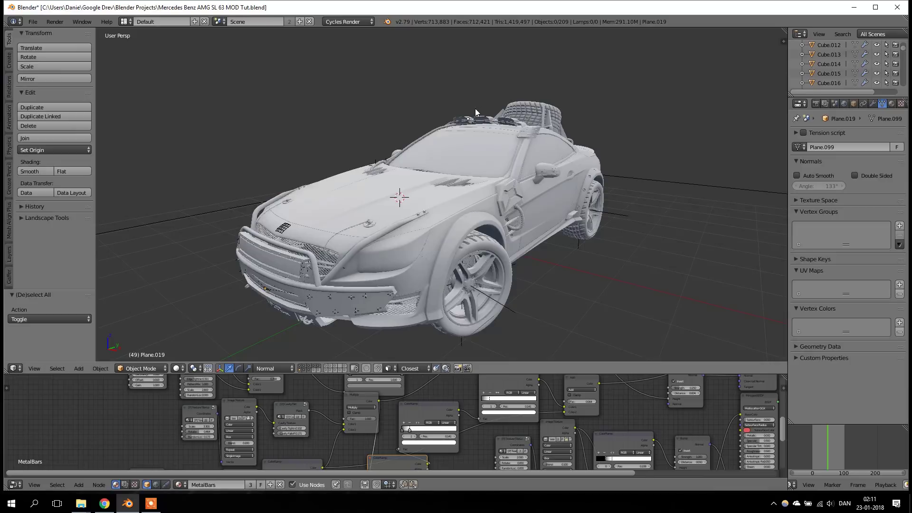
Step: Open a copy of the 3D view in a separate window and move that window aside
key(ctrl+alt+w)
drag(576, 82, 0, 114)
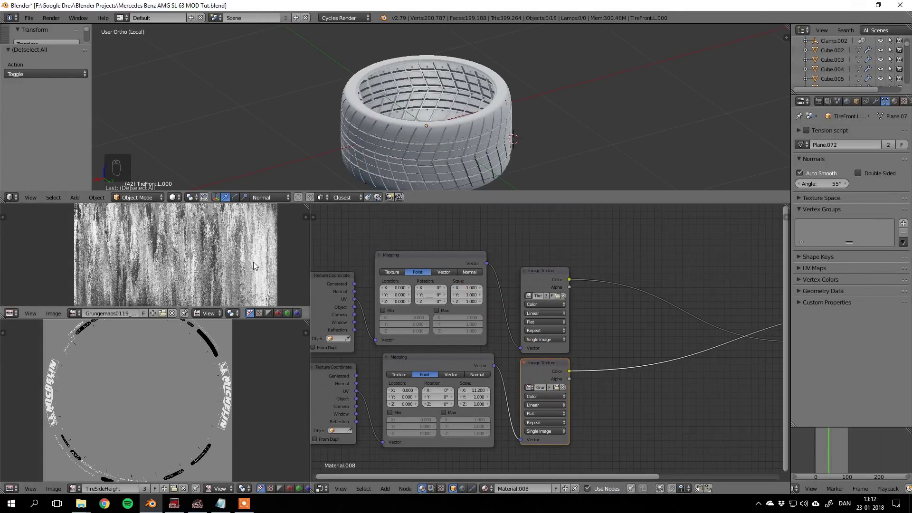
Step: Examine the whole grunge texture image and the tire model it is used on
scroll(212, 261, down, 1)
scroll(203, 256, up, 1)
scroll(183, 263, down, 1)
mouse_move(186, 247)
middle_down()
mouse_move(184, 265)
mouse_move(185, 237)
middle_up()
scroll(184, 265, down, 1)
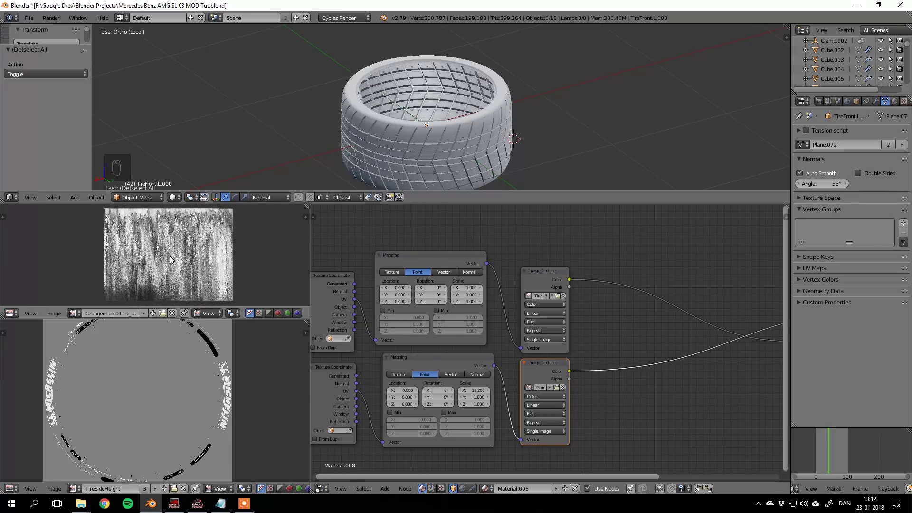
scroll(408, 135, up, 2)
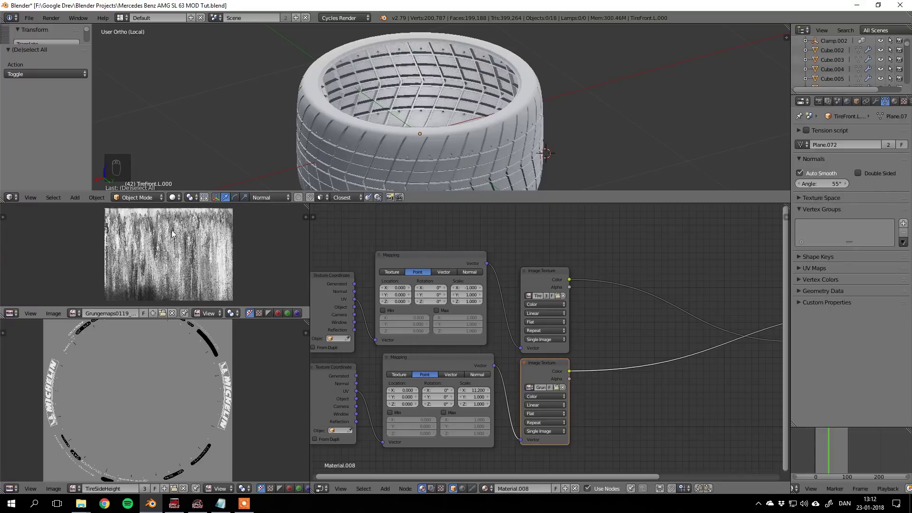
Step: Compare the tire's UV layout in edit mode over the grunge and TireSideHeight images, and list the mesh's UV maps
right_click(373, 144)
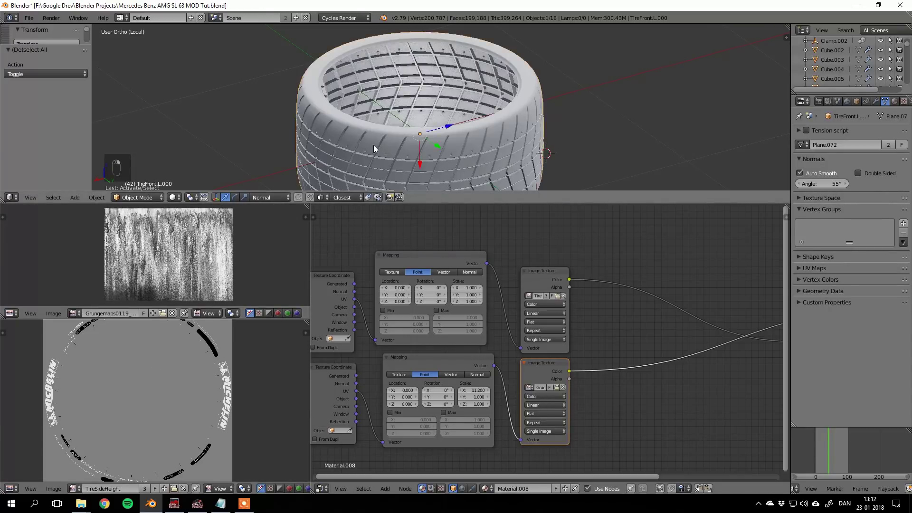
scroll(374, 144, up, 2)
key(Tab)
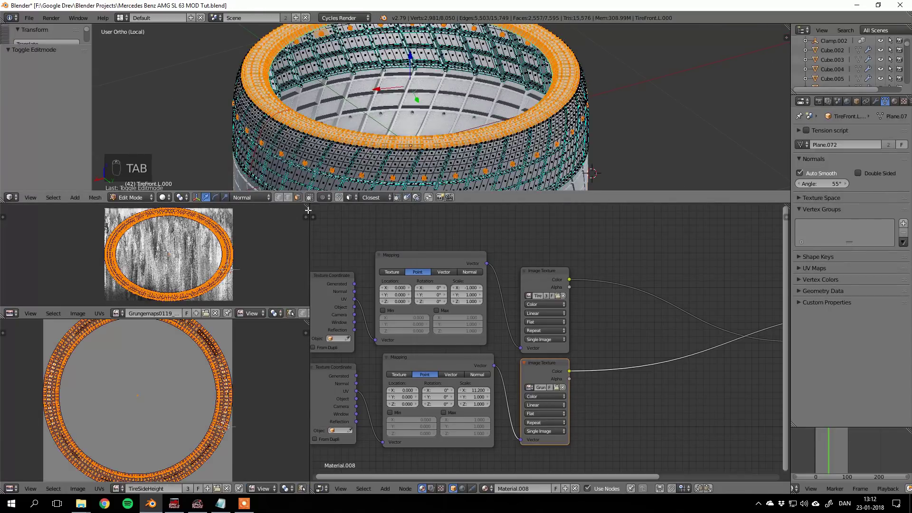
scroll(147, 434, down, 2)
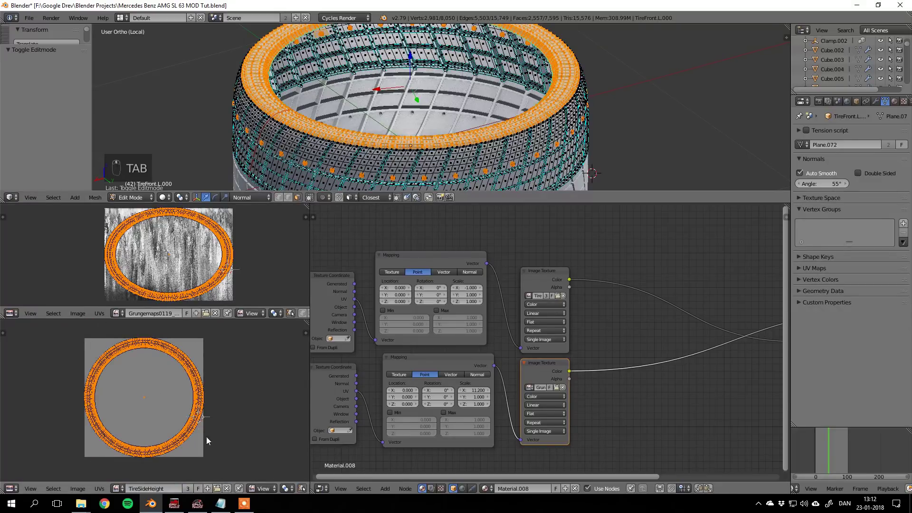
key(Tab)
scroll(178, 365, up, 4)
key(Tab)
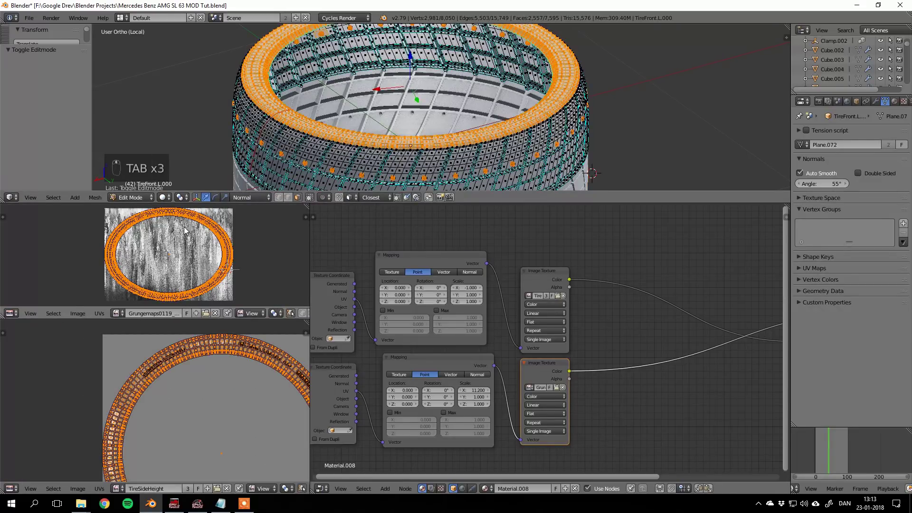
key(Tab)
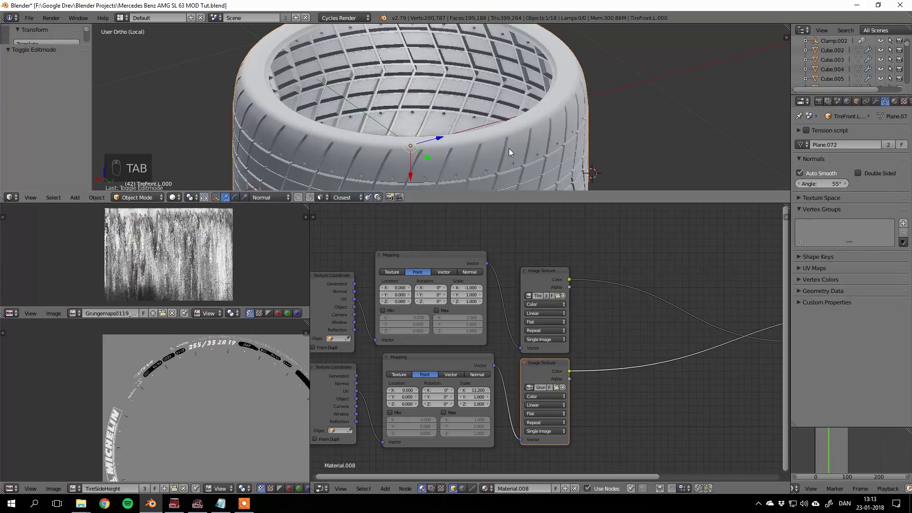
click(813, 268)
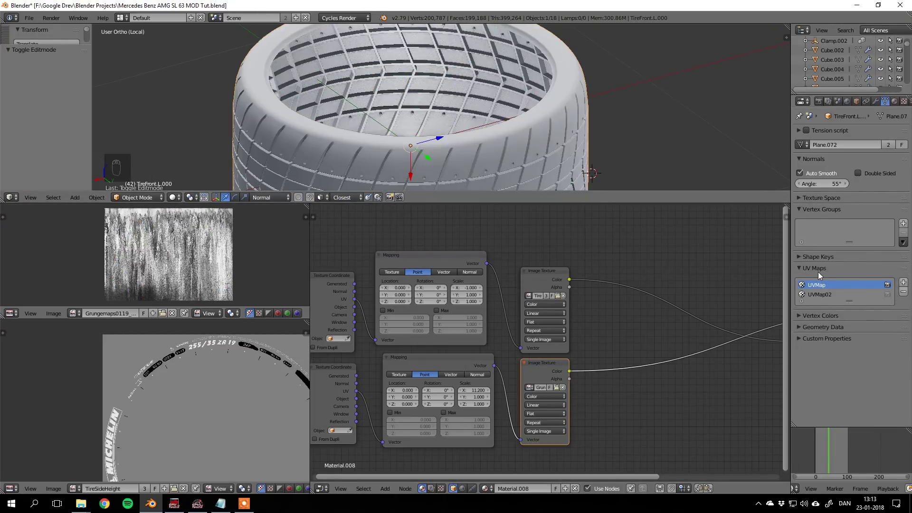
scroll(544, 173, down, 4)
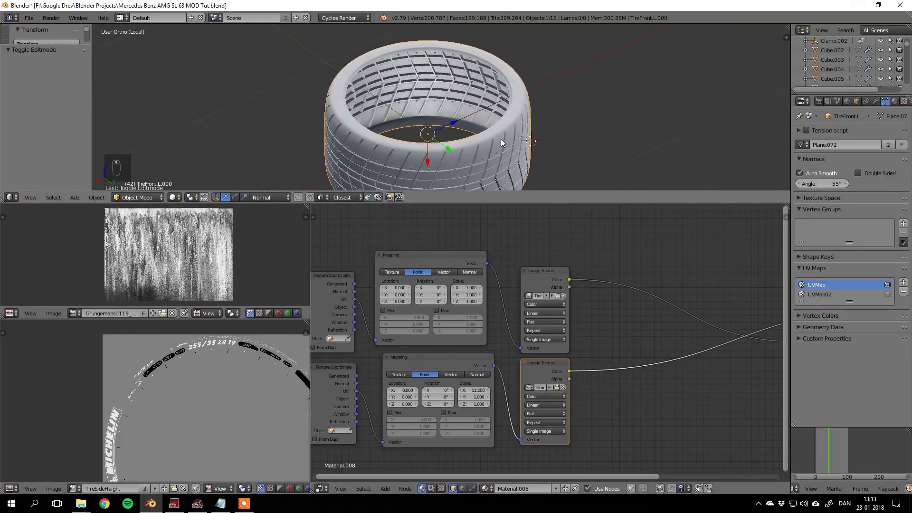
Step: Add a UV Map node set to UVMap and connect it to the Mapping node of the tire sidewall texture
middle_drag(333, 277, 513, 275)
key(shift+a)
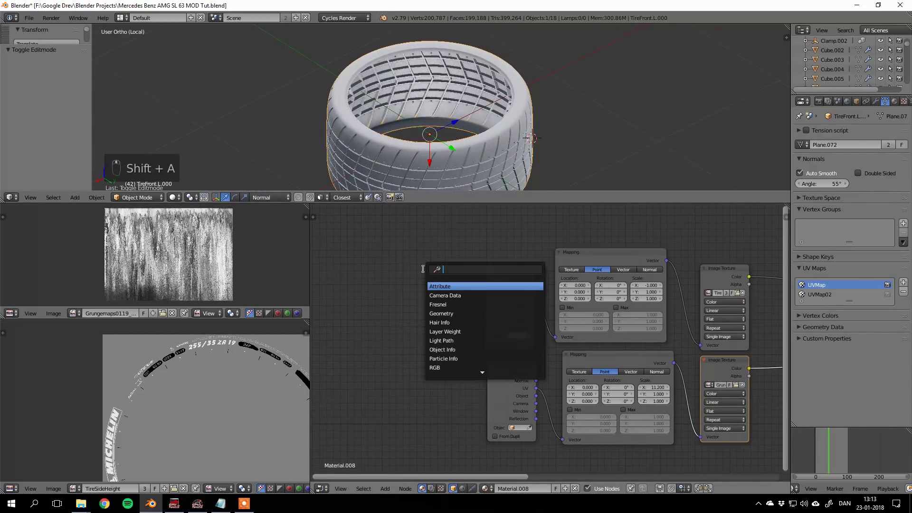
text(uv)
key(Return)
click(401, 279)
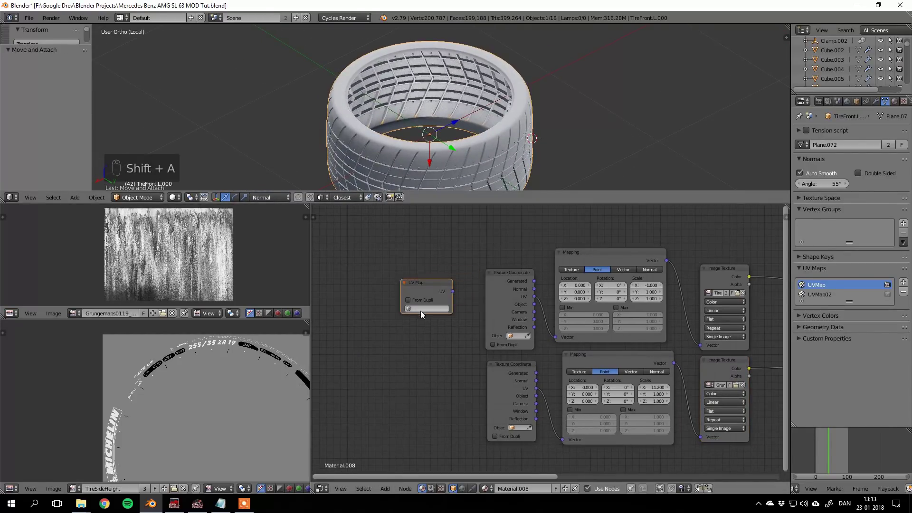
click(420, 310)
click(422, 320)
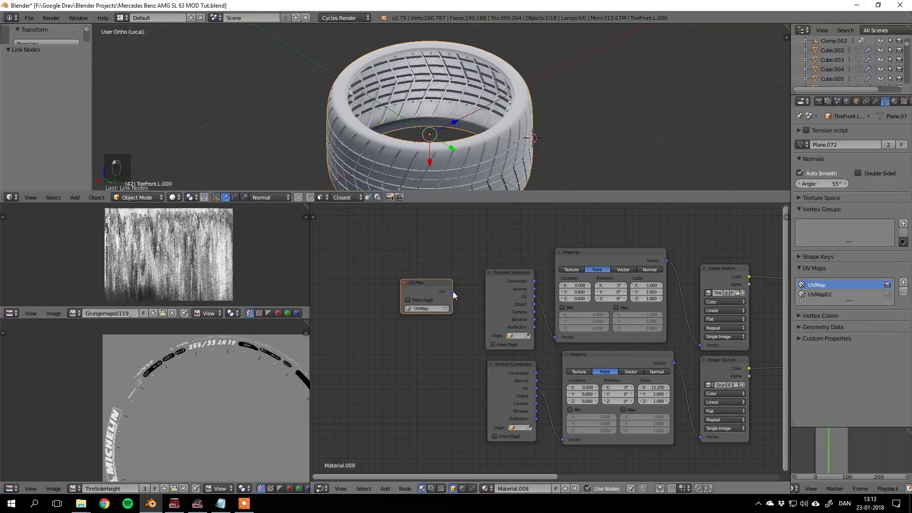
drag(452, 291, 555, 337)
Step: Add a second UV Map node set to UVMap02 and connect it to the Mapping node of the grunge texture
key(a)
key(shift+a)
text(uc)
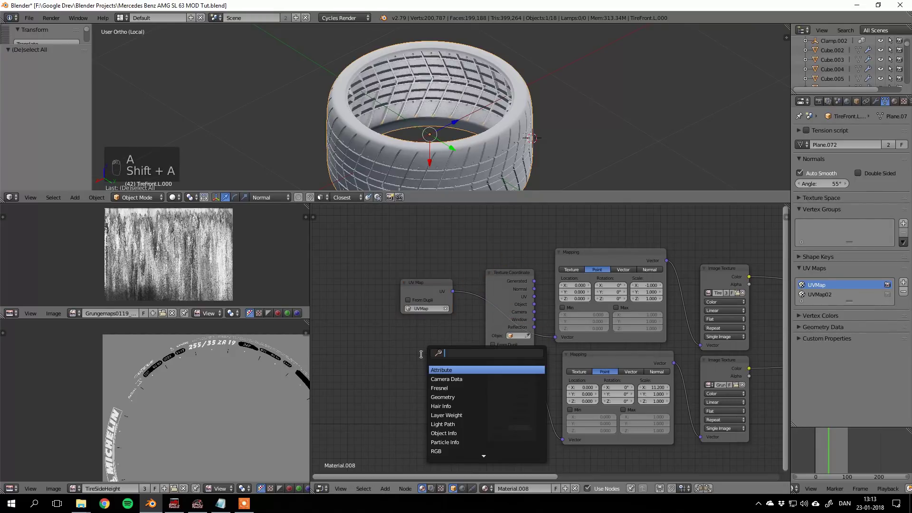
key(BackSpace)
text(v)
key(Return)
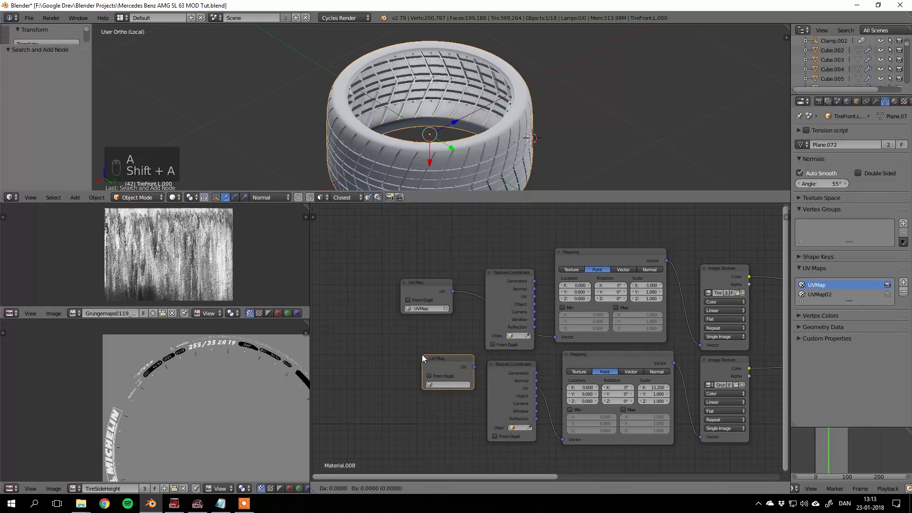
click(428, 401)
click(430, 398)
click(443, 415)
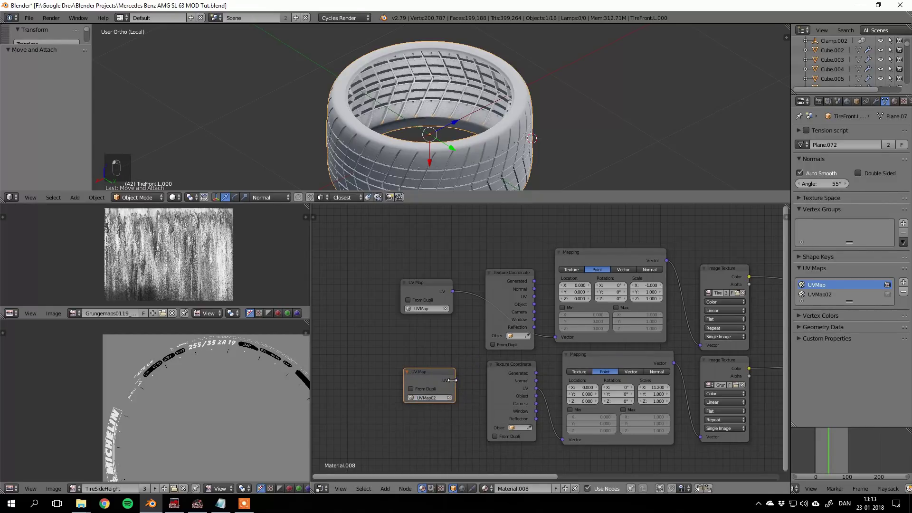
drag(452, 380, 571, 438)
Step: Show the tire in rendered shading and preview the sidewall and grunge Image Texture nodes on it with the emission viewer
middle_drag(571, 438, 490, 401)
middle_drag(511, 312, 479, 322)
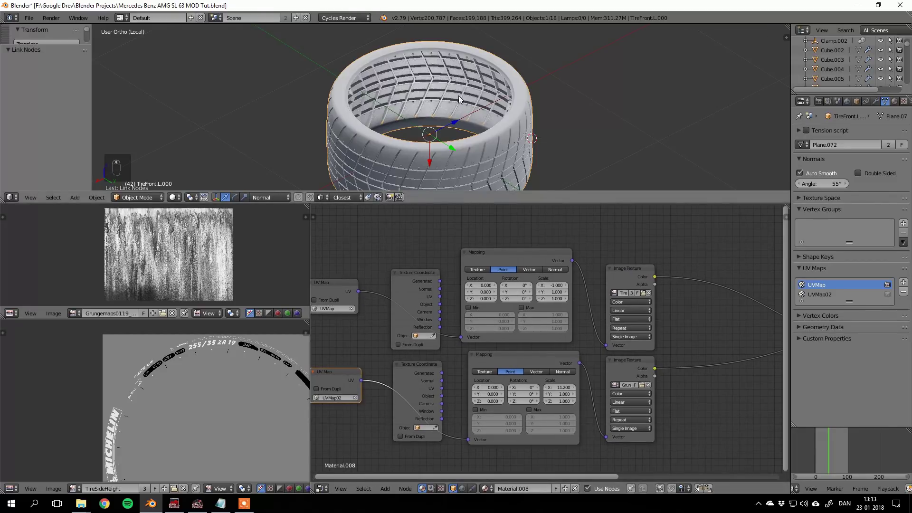
key(shift+z)
ctrl+shift+click(625, 279)
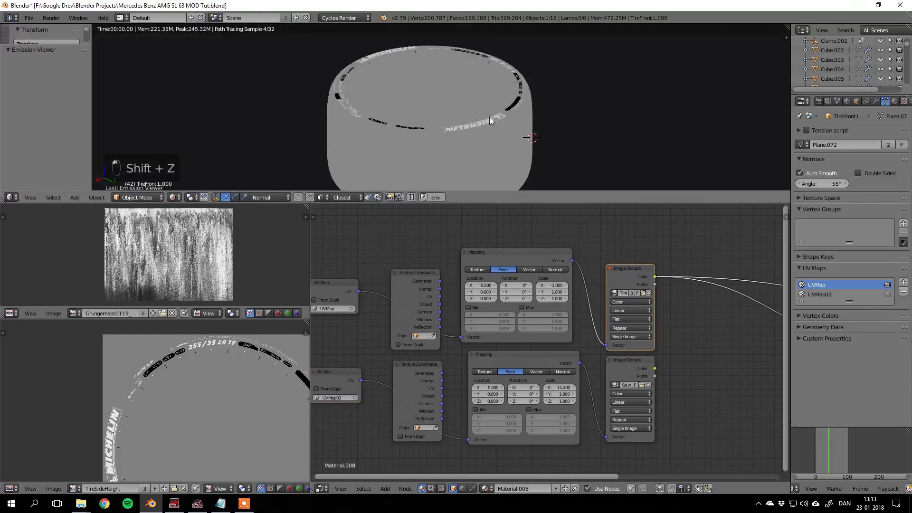
middle_drag(491, 121, 504, 93)
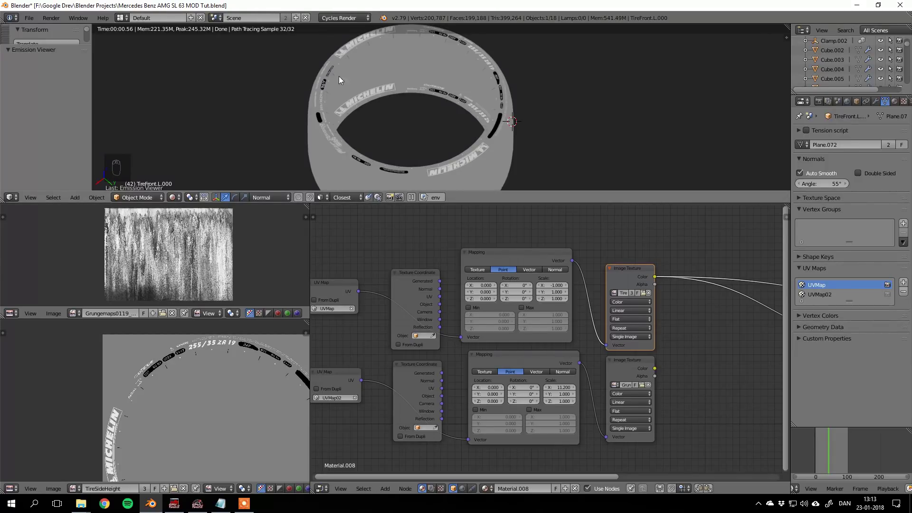
ctrl+shift+click(626, 360)
middle_drag(517, 146, 495, 118)
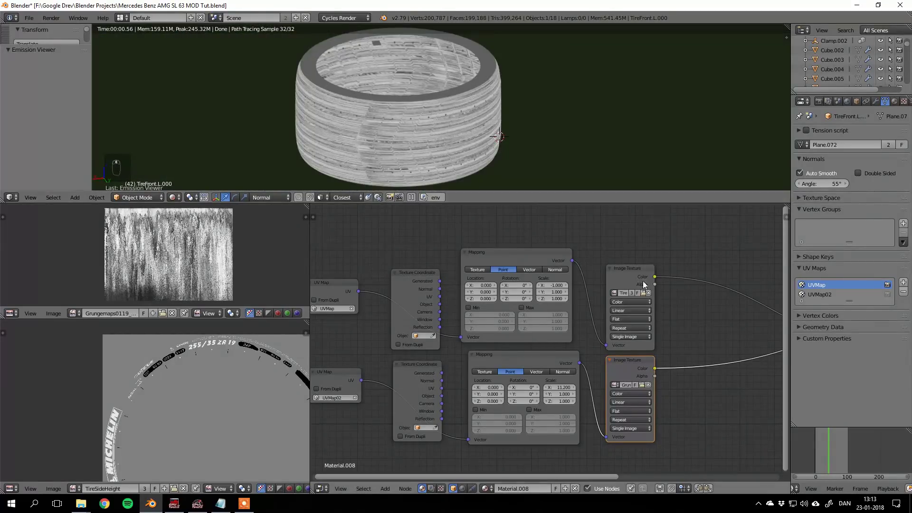
Step: Combine the colors of the sidewall and grunge Image Texture nodes in a Mix node, then expand and reposition that node
scroll(643, 285, down, 3)
middle_drag(651, 341, 529, 350)
scroll(536, 333, up, 2)
ctrl+shift+right_drag(499, 299, 503, 372)
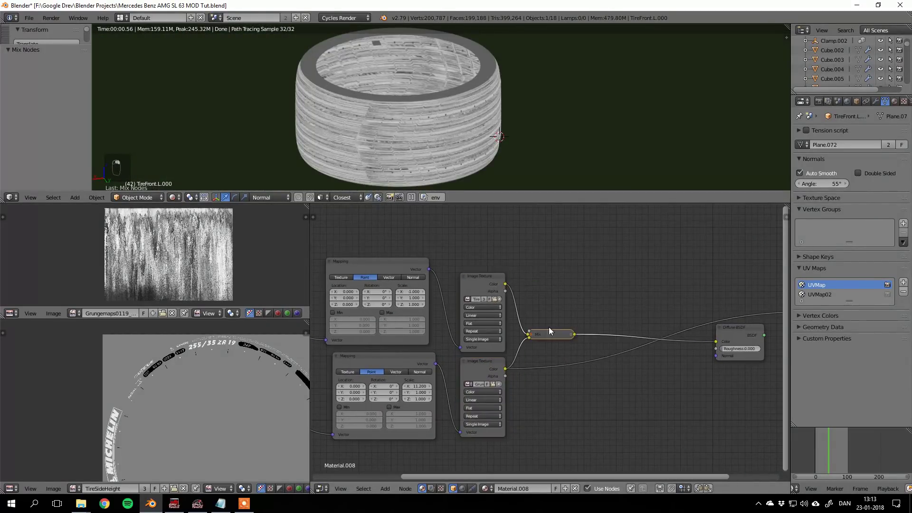
middle_drag(549, 327, 546, 359)
scroll(545, 358, up, 2)
click(526, 368)
key(g)
click(543, 364)
Step: Preview the Mix node on the tire with the emission viewer and change its blend type
click(552, 371)
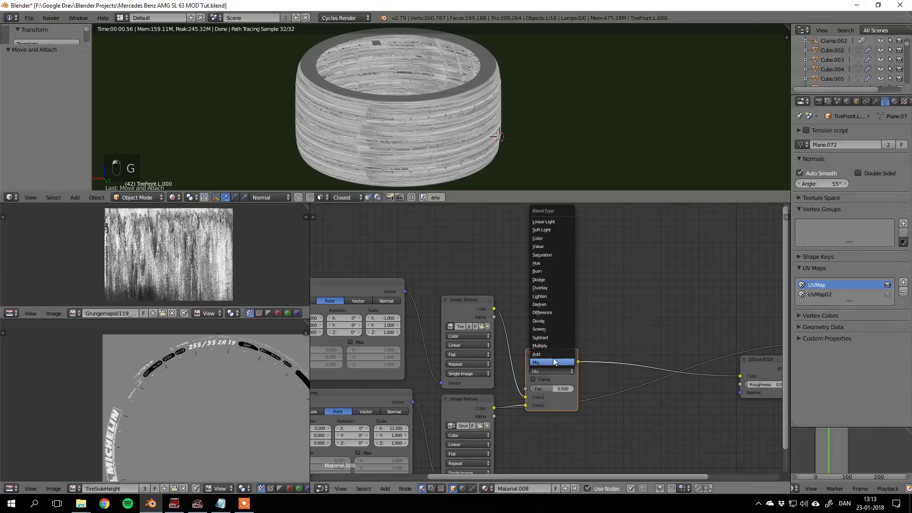
click(553, 360)
ctrl+shift+click(562, 354)
click(557, 371)
click(548, 355)
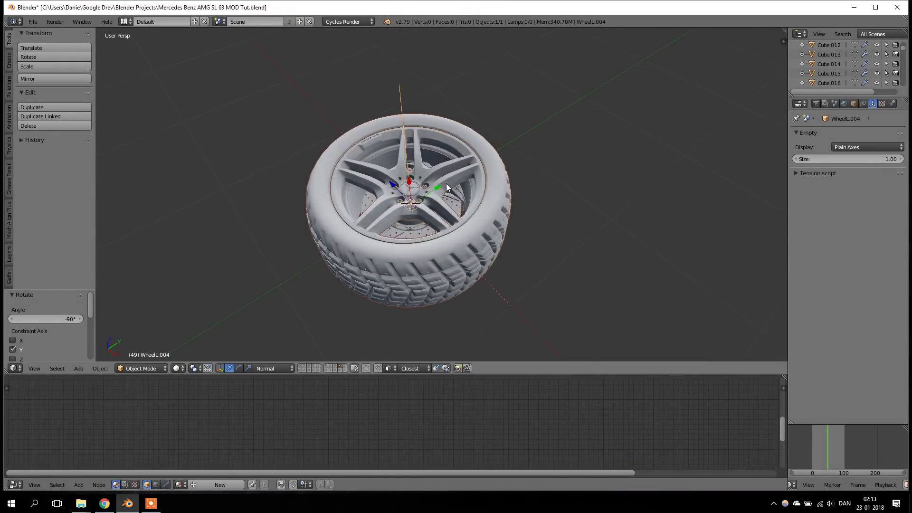
Step: Run Make Duplicates Real on the wheel group instance
mouse_move(445, 183)
middle_down()
mouse_move(441, 222)
mouse_move(452, 196)
middle_up()
key(space)
text(make )
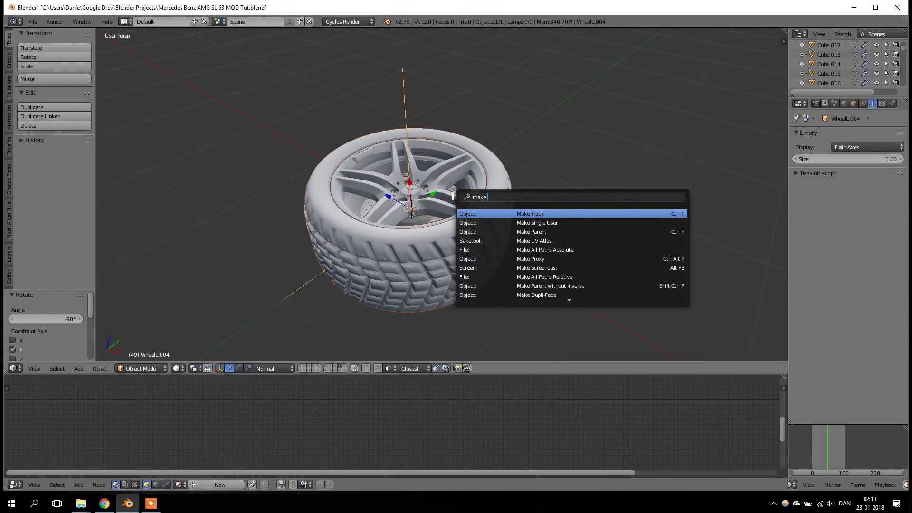
text(real)
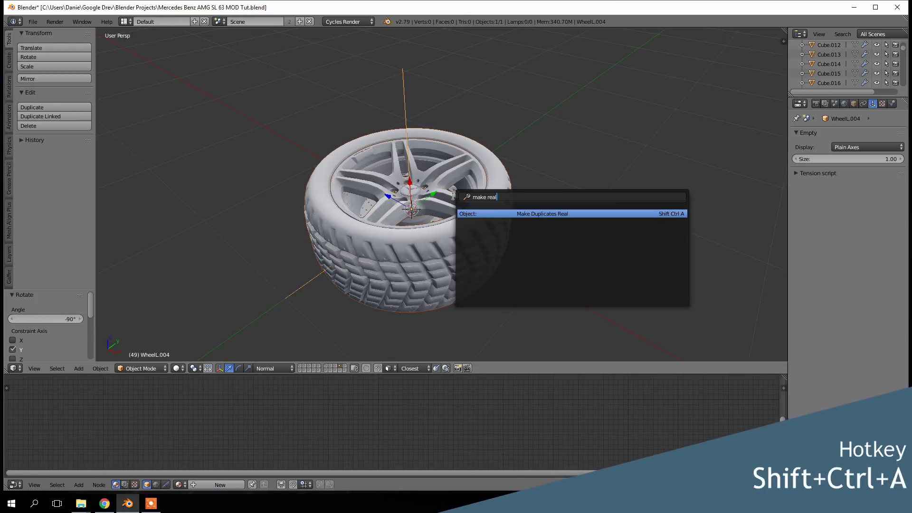
key(Return)
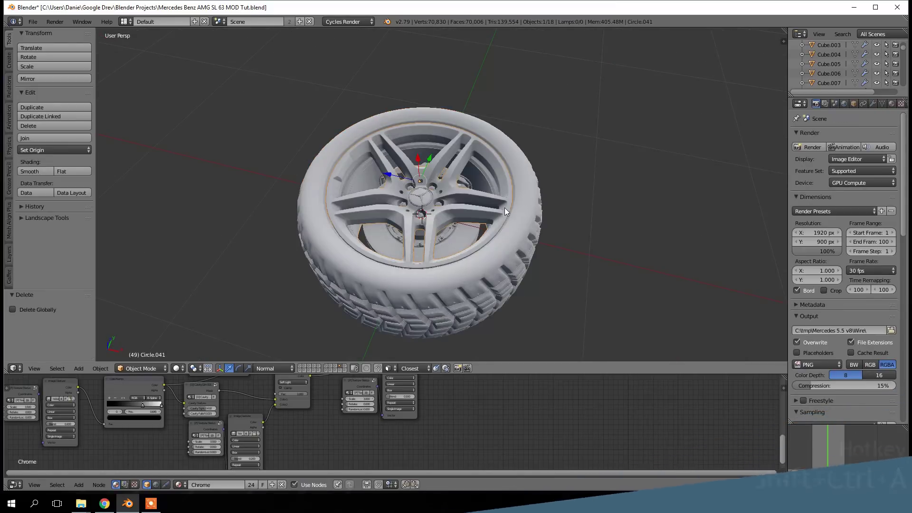
Step: Display the modifier stack of the wheel rim and compare its wireframe and solid views
click(873, 104)
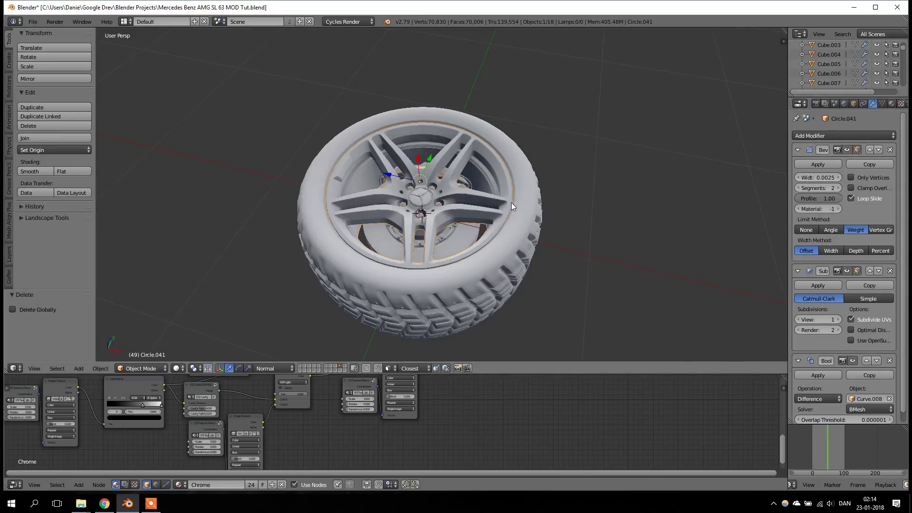
mouse_move(512, 203)
middle_down()
mouse_move(509, 213)
mouse_move(499, 197)
middle_up()
key(z)
scroll(501, 209, down, 1)
key(z)
scroll(881, 214, down, 1)
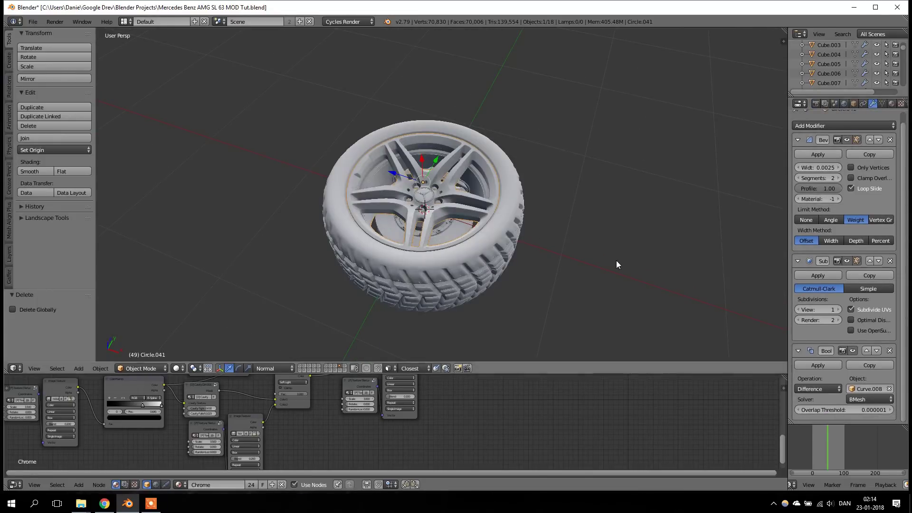
Step: Box-select all wheel parts in wireframe, convert them with Mesh from Curve/Meta/Surf/Text, and deselect everything in solid shading
key(z)
key(b)
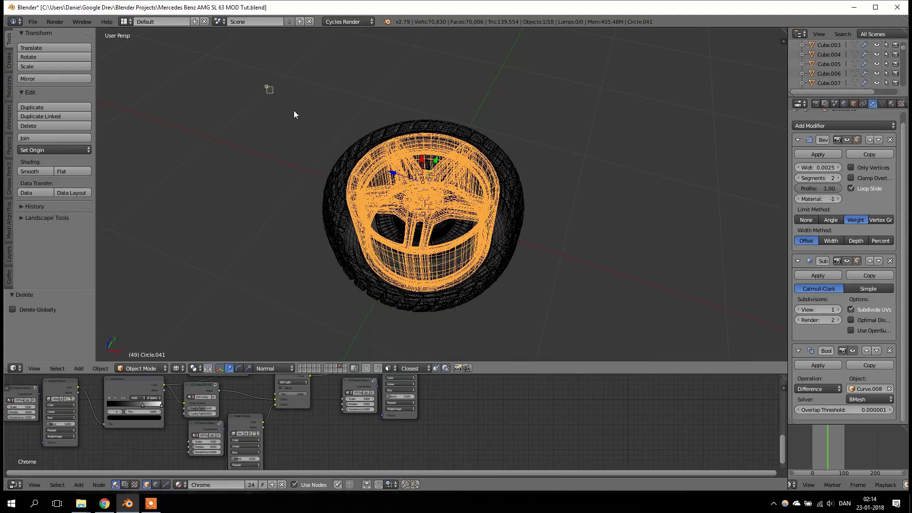
drag(267, 86, 618, 346)
key(alt+c)
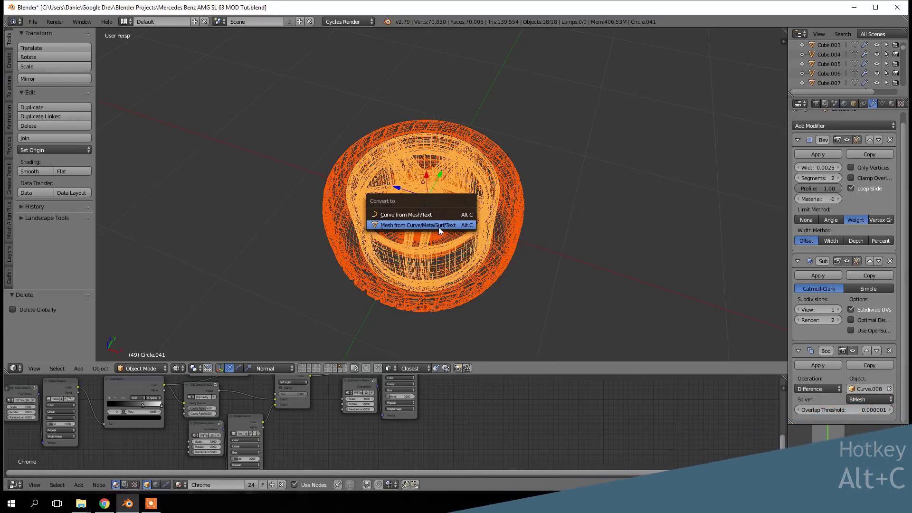
click(444, 226)
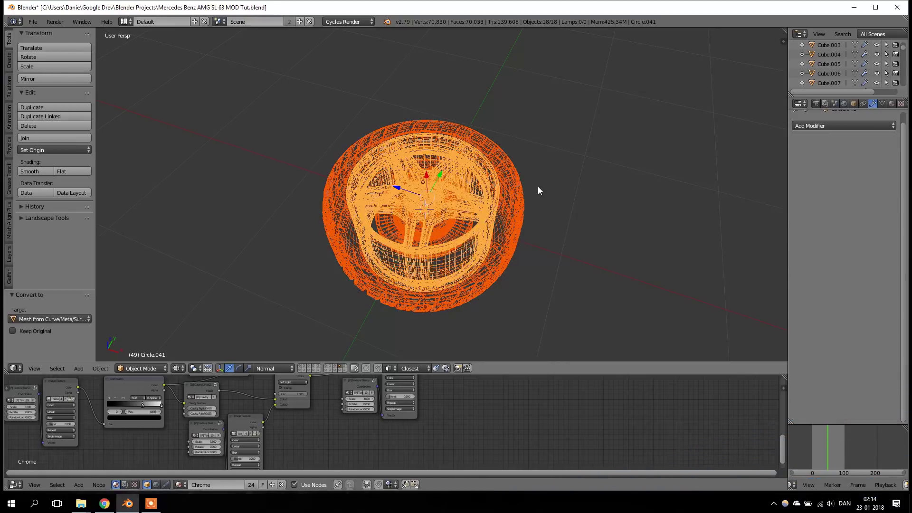
scroll(538, 186, up, 3)
key(z)
key(a)
Step: Select the converted wheel rim and check its modifier list and its geometry in wireframe and solid shading
middle_drag(497, 233, 493, 198)
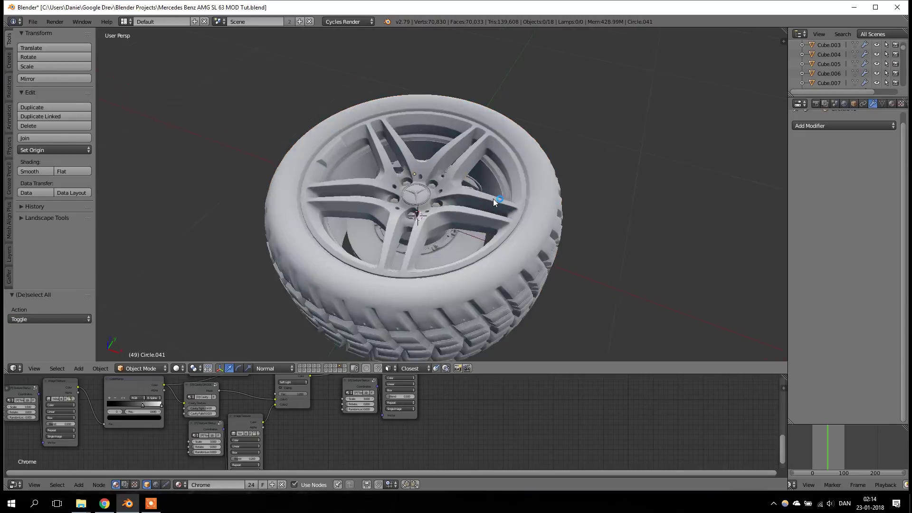
scroll(495, 194, down, 2)
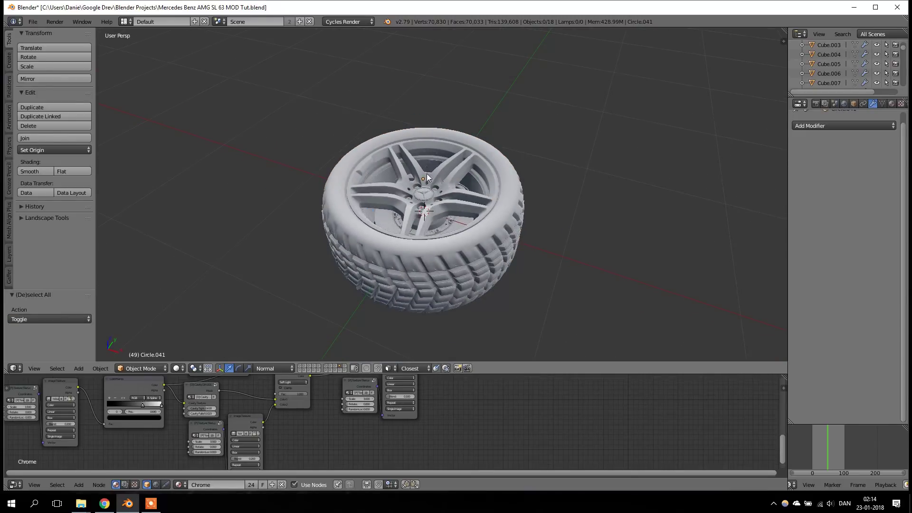
middle_drag(428, 175, 441, 194)
right_click(457, 201)
scroll(696, 201, up, 1)
scroll(833, 190, up, 1)
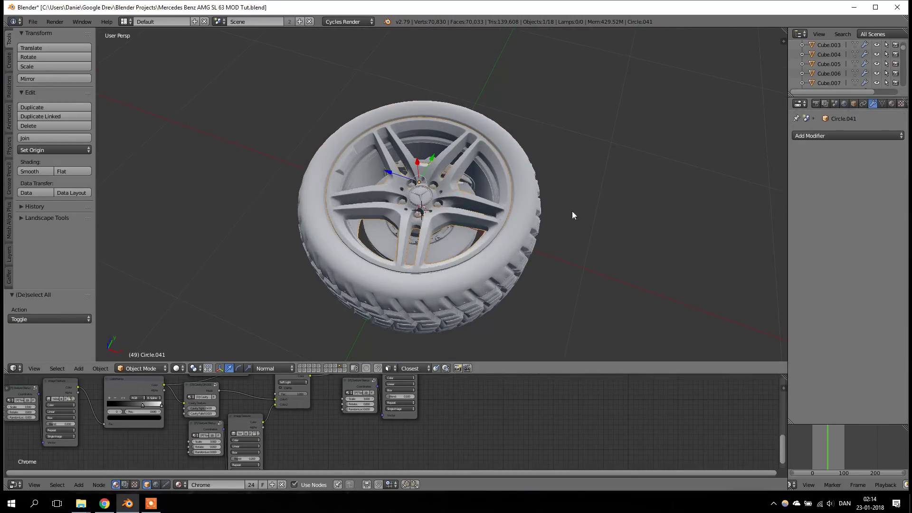
middle_drag(572, 211, 525, 219)
key(z)
key(z)
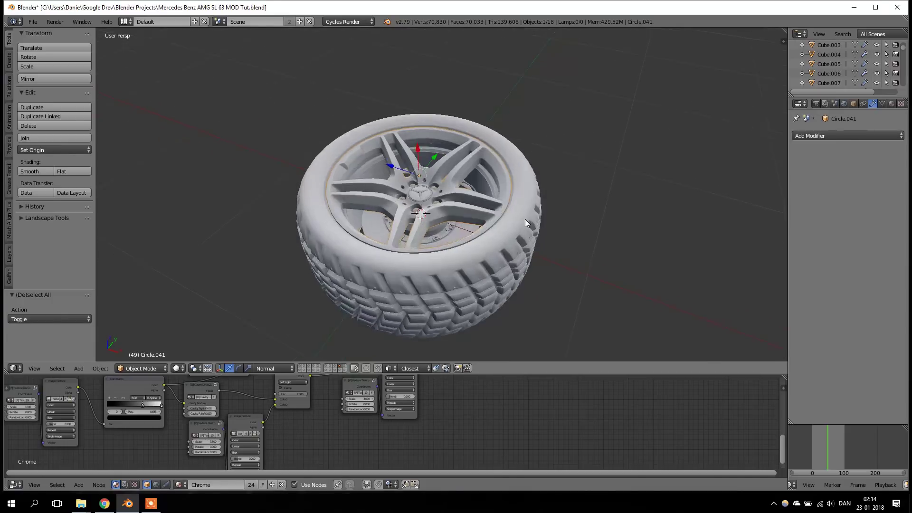